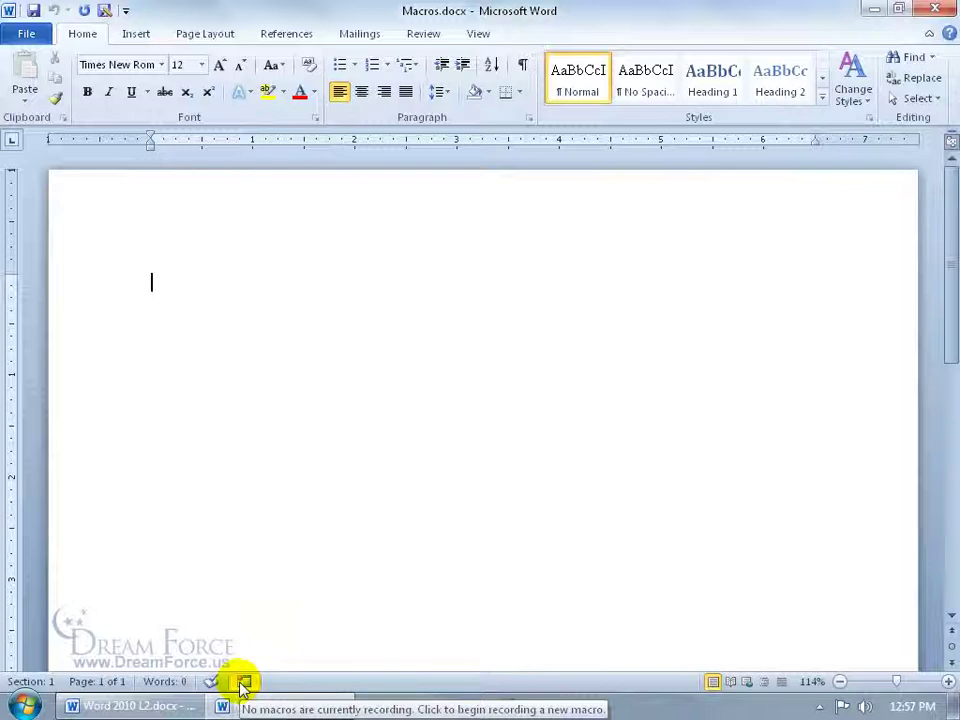
Step: Start a new macro recording from the View tab's Macros menu
click(480, 35)
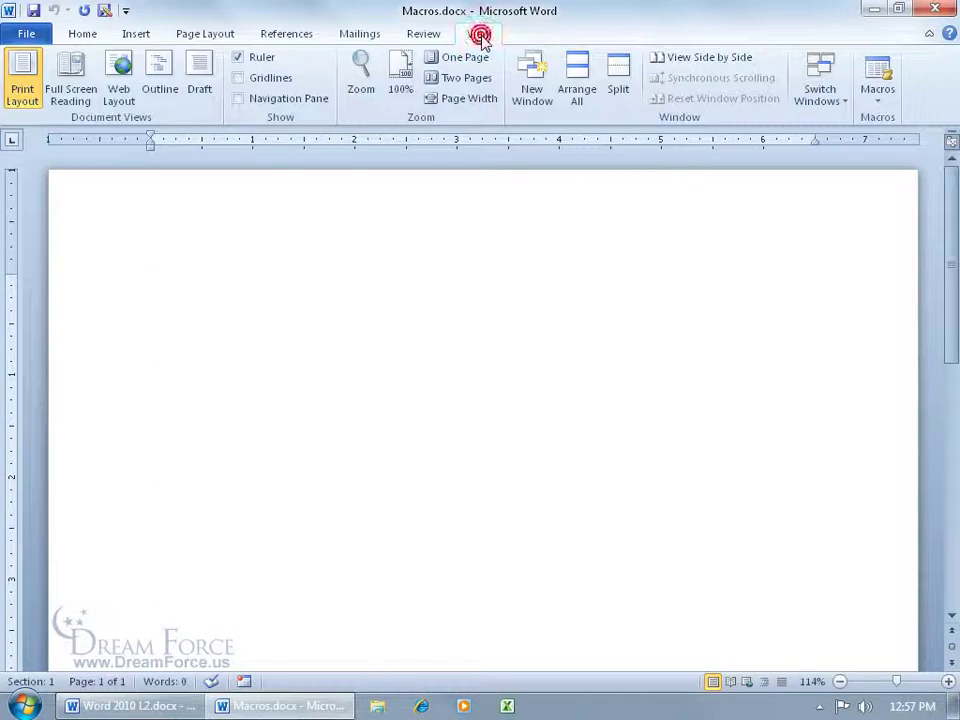
click(878, 106)
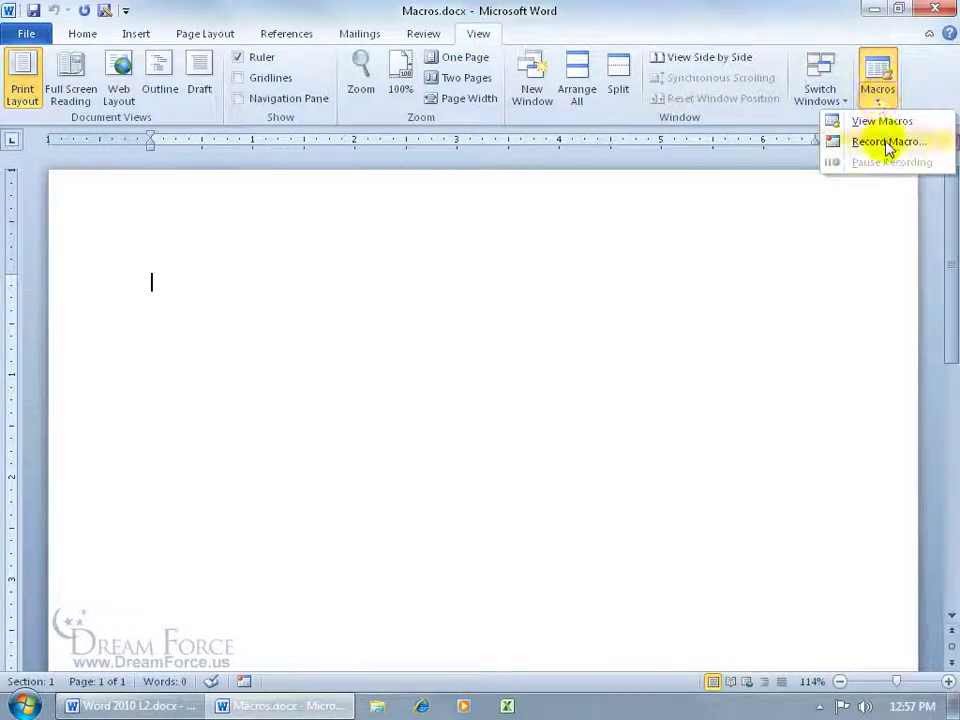
click(886, 143)
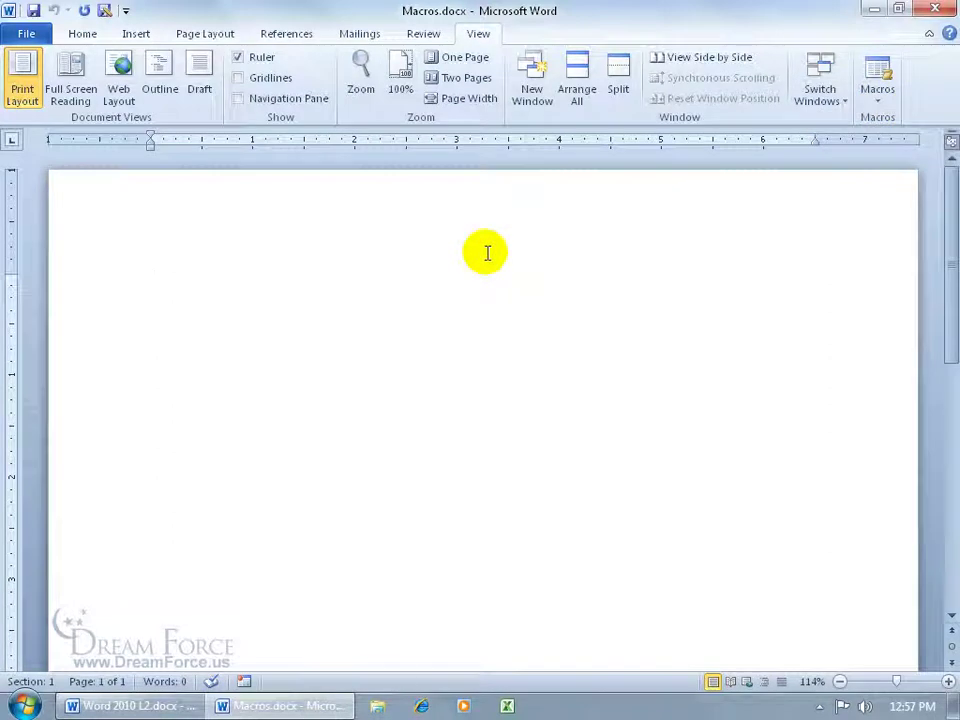
Step: Enable the Developer tab through Customize the Ribbon and switch to it
right_click(487, 50)
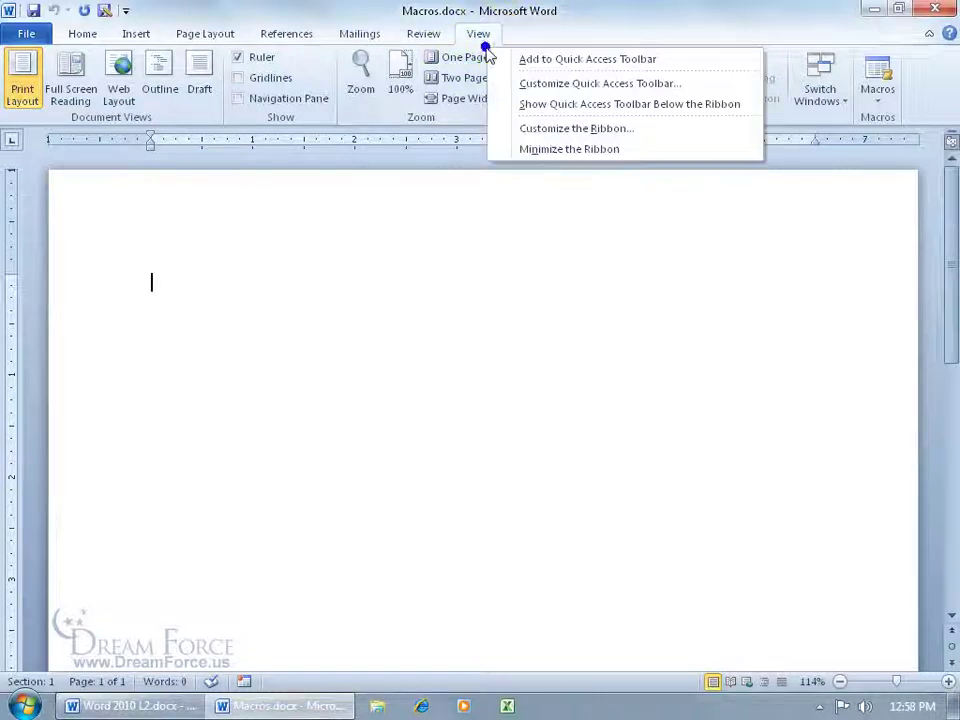
click(551, 132)
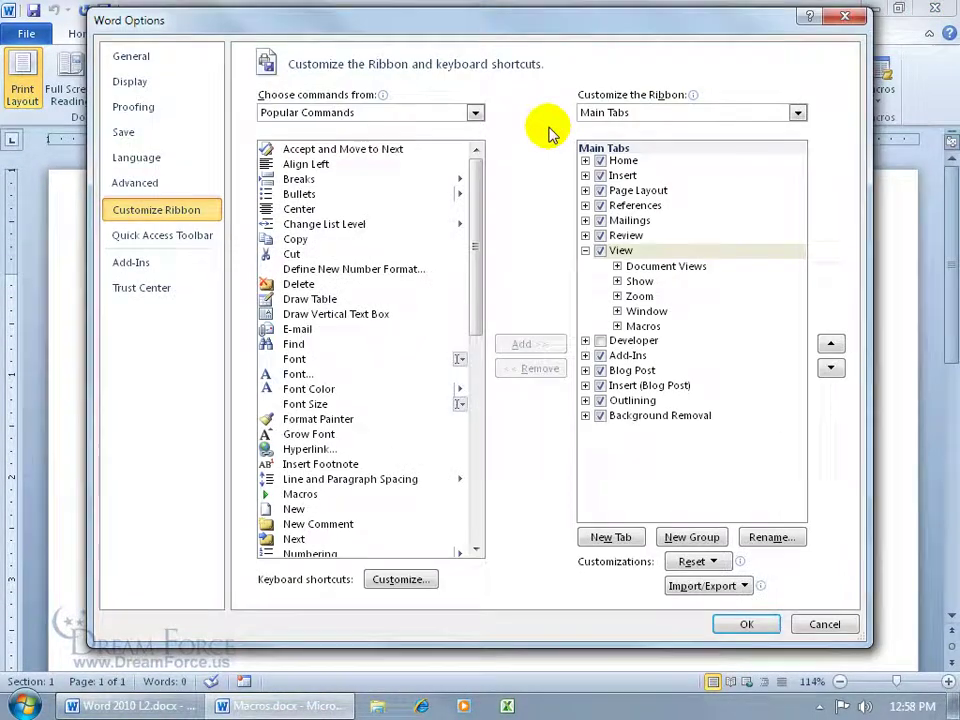
click(599, 340)
click(752, 624)
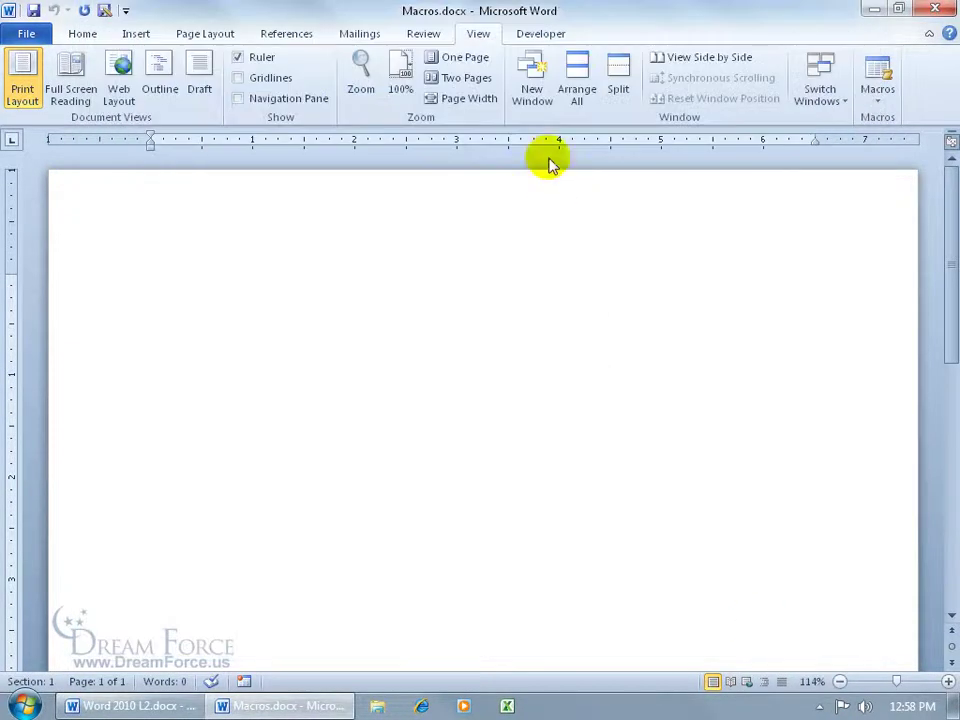
click(549, 37)
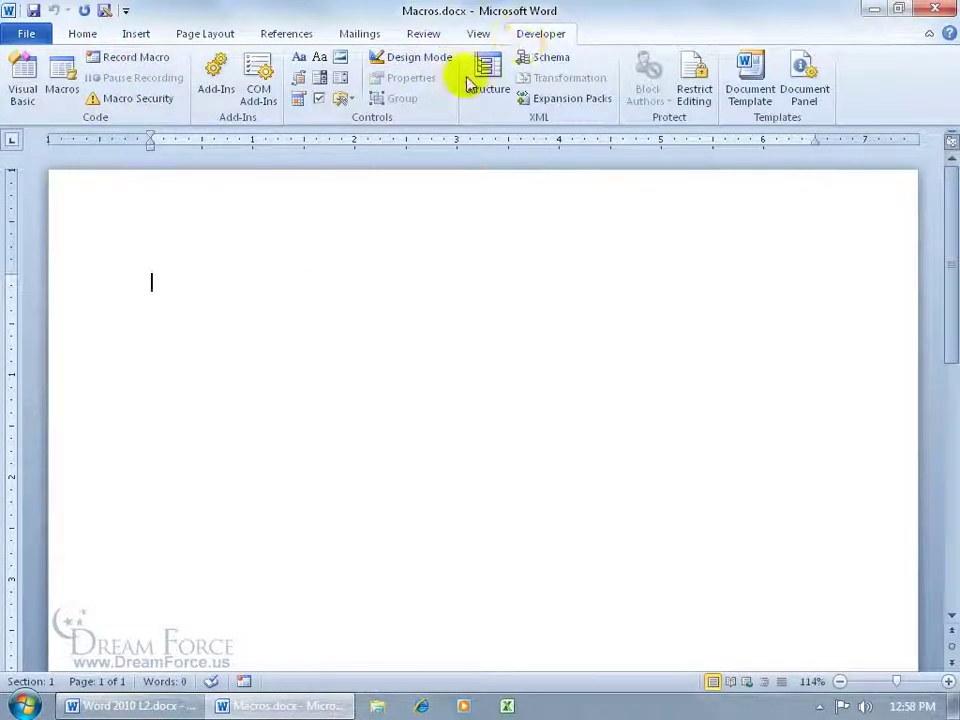
click(243, 684)
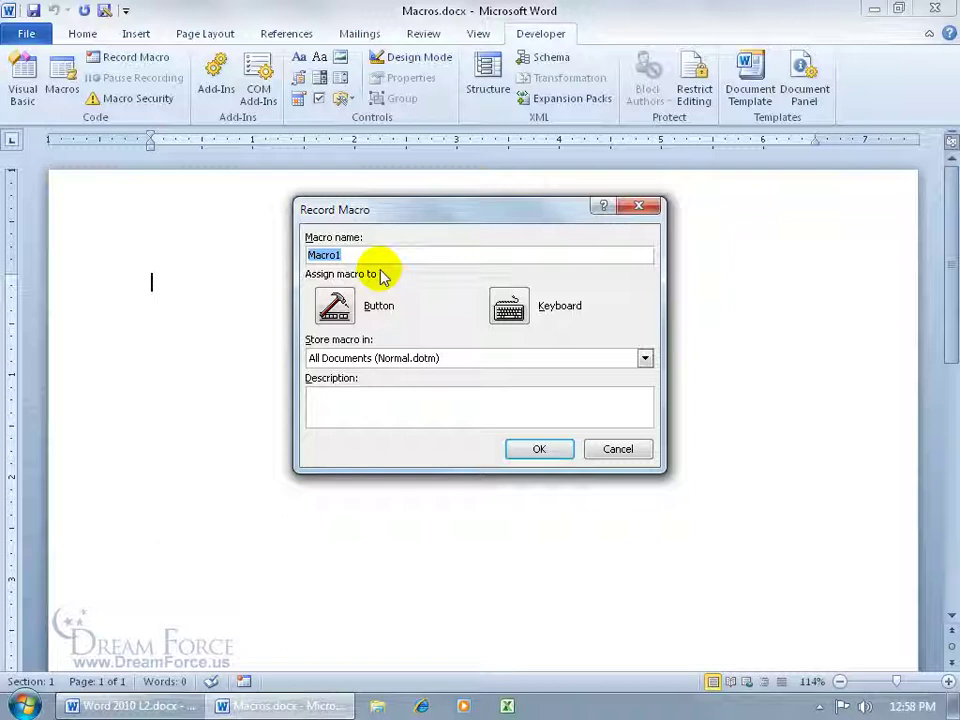
text(Essential Oils)
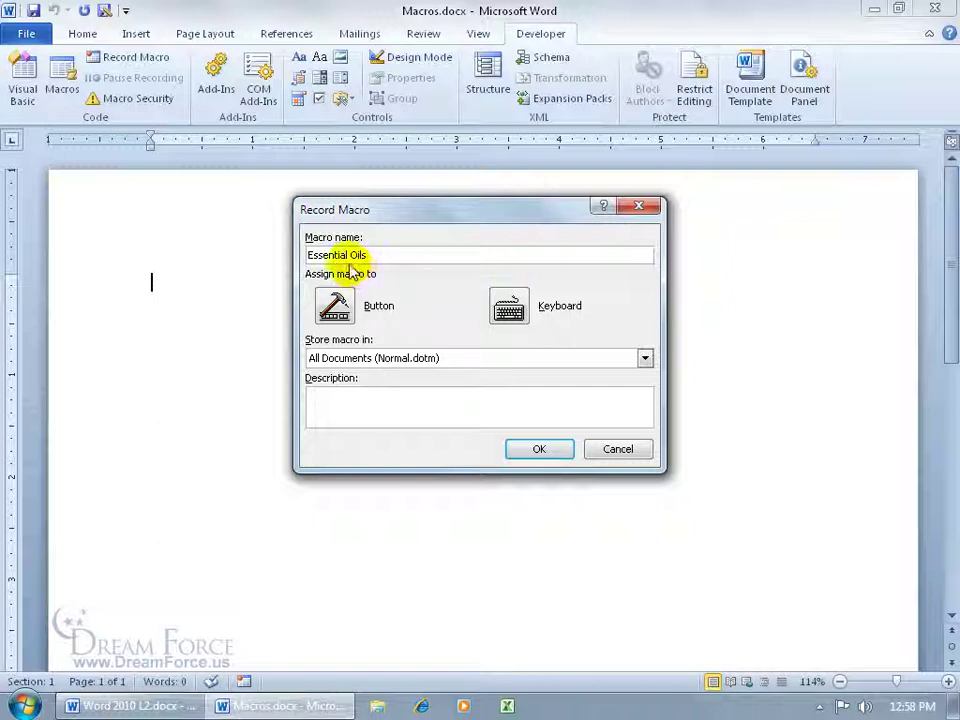
click(552, 450)
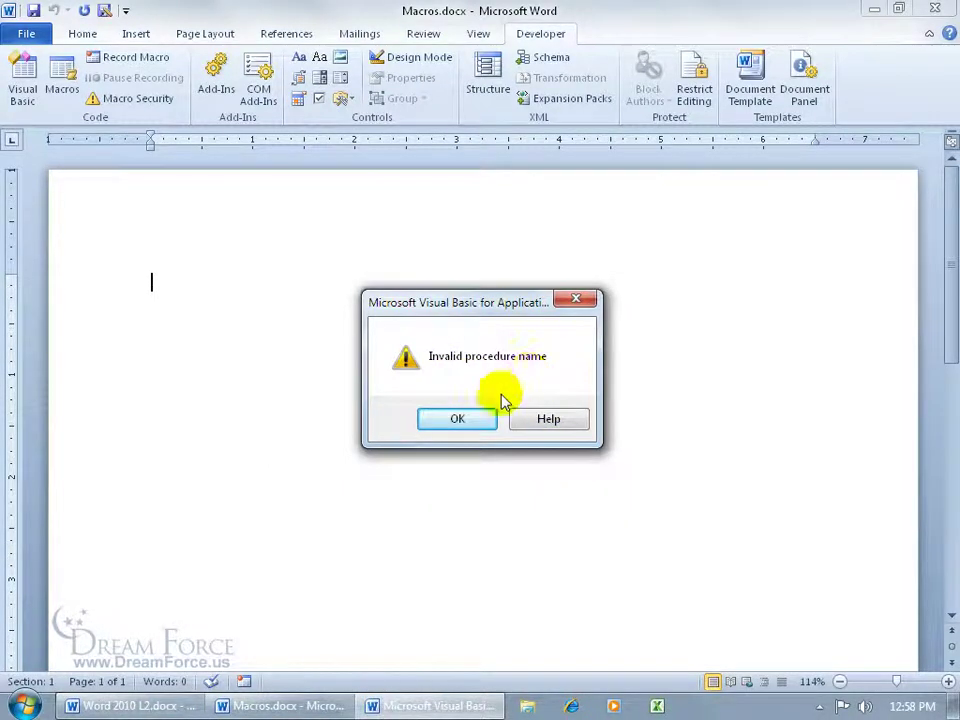
click(468, 418)
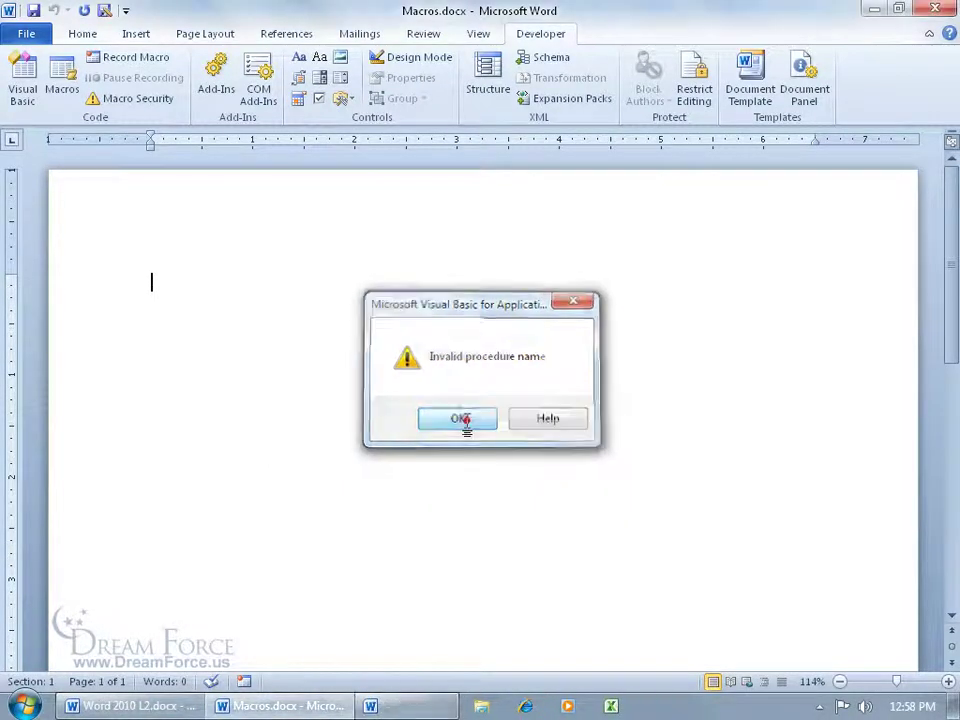
Step: Name the macro Essential_Oils, store it in Normal.dotm, and describe it as 'Essential Oils title with web address.'
click(244, 681)
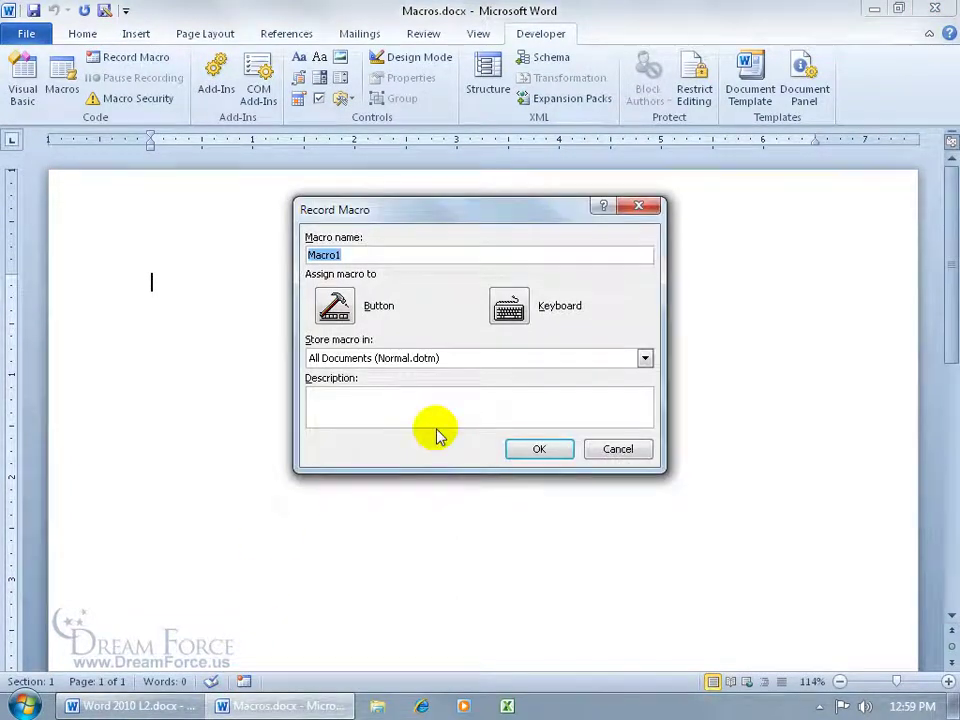
text(Essential)
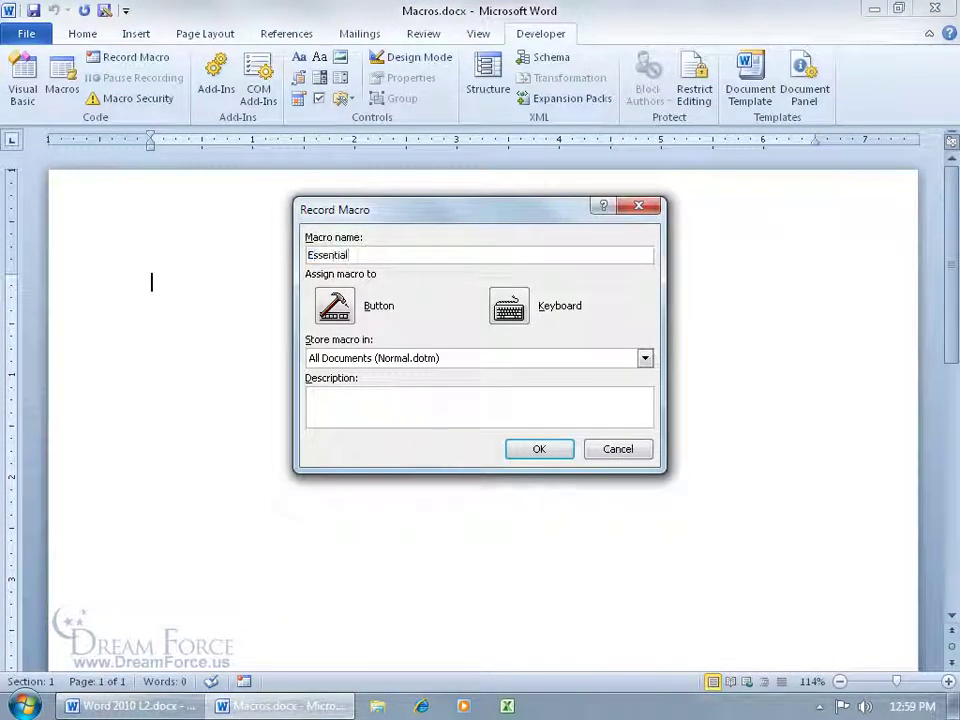
text(_Oils)
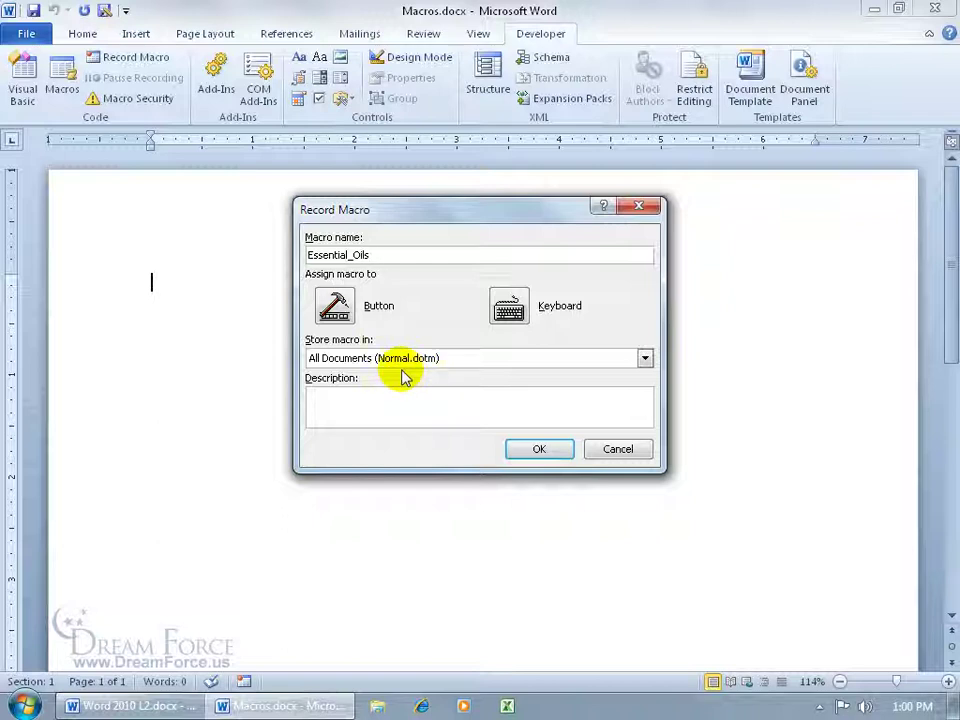
click(644, 358)
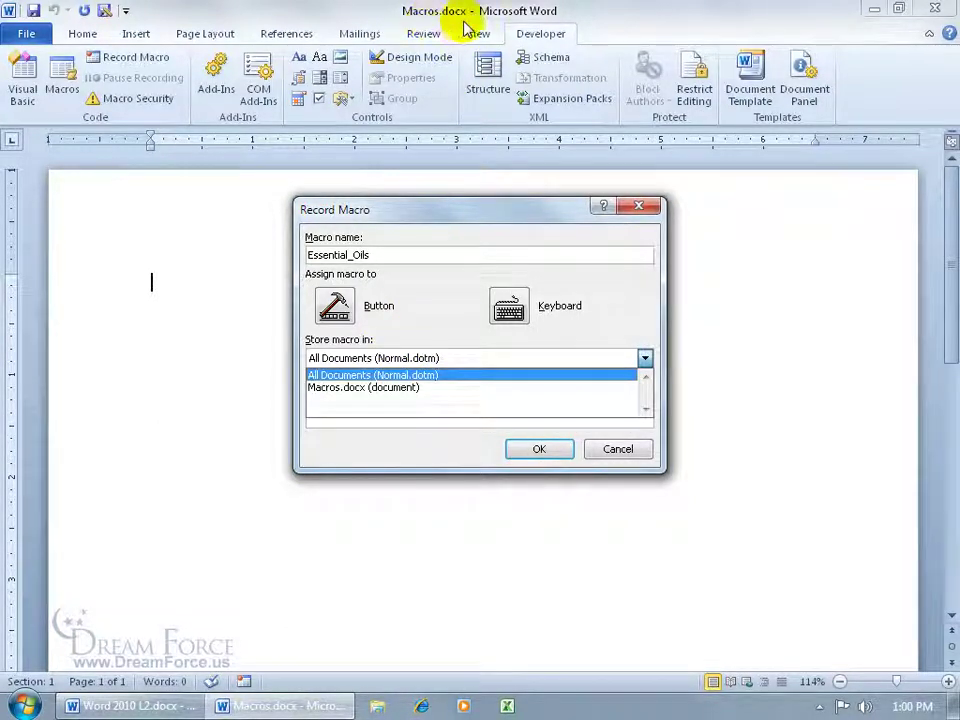
click(428, 376)
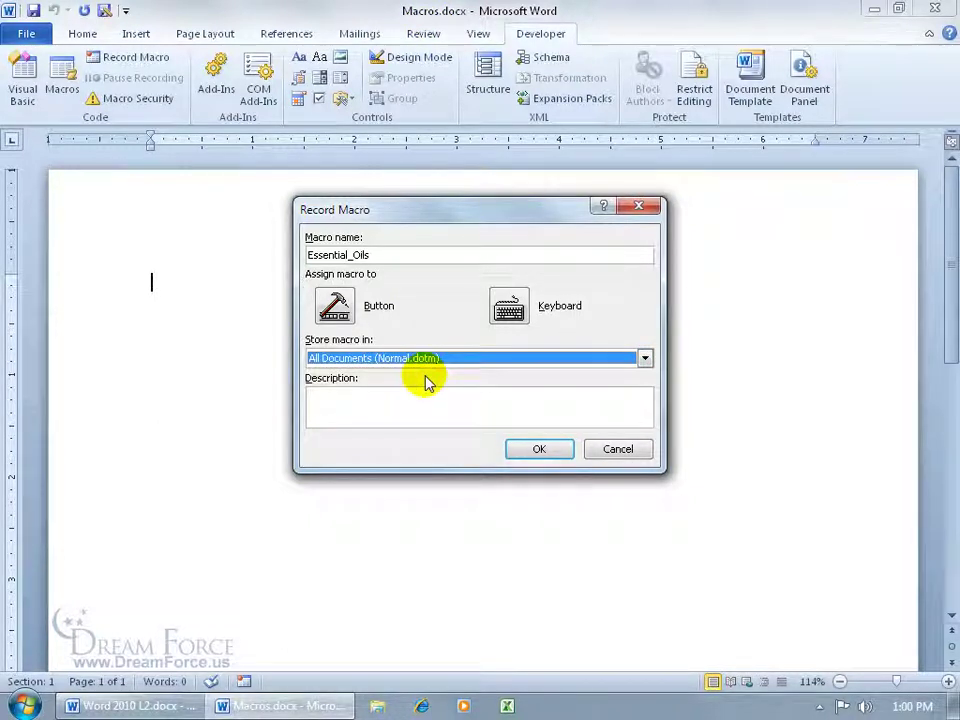
click(400, 392)
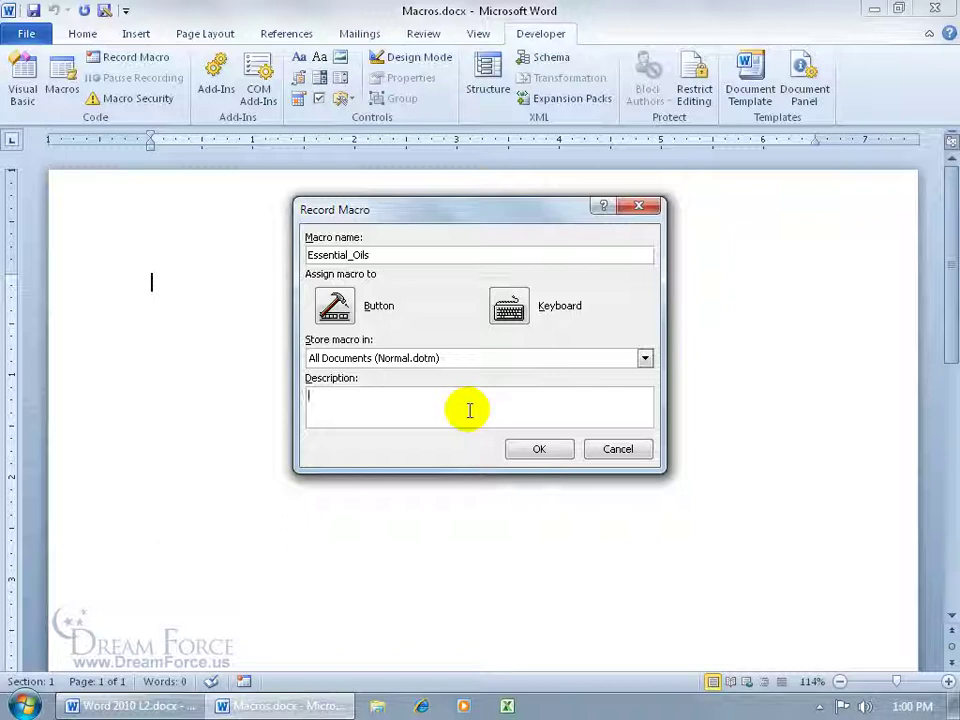
text(Ess)
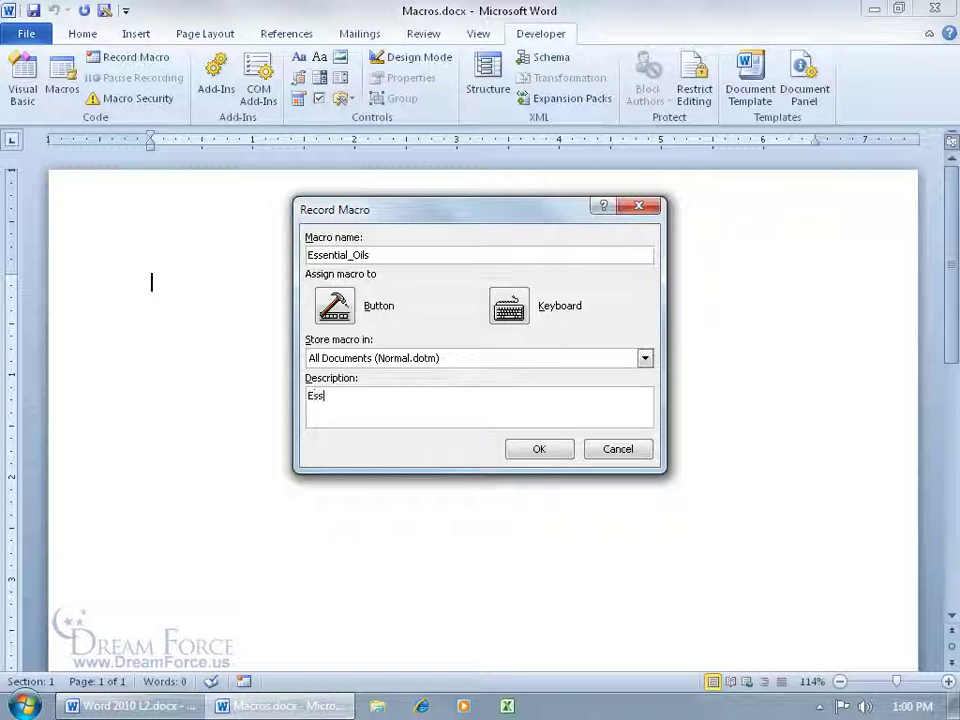
text(ential Oils title with web address.)
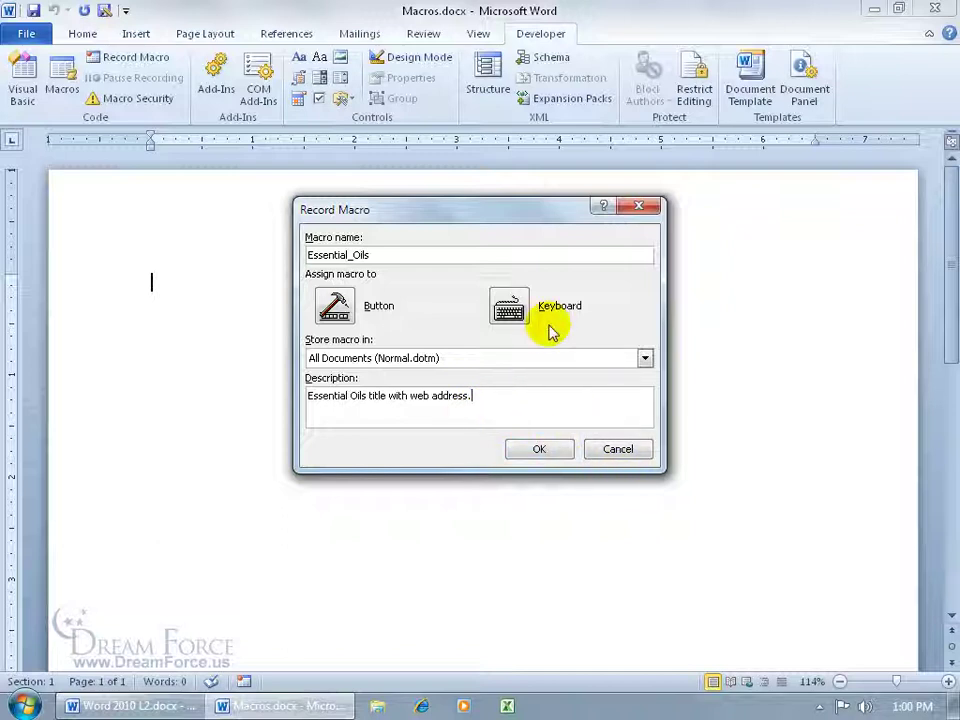
Step: Replace the conflicting Del shortcut with Alt+A and assign it to Essential_Oils
click(521, 306)
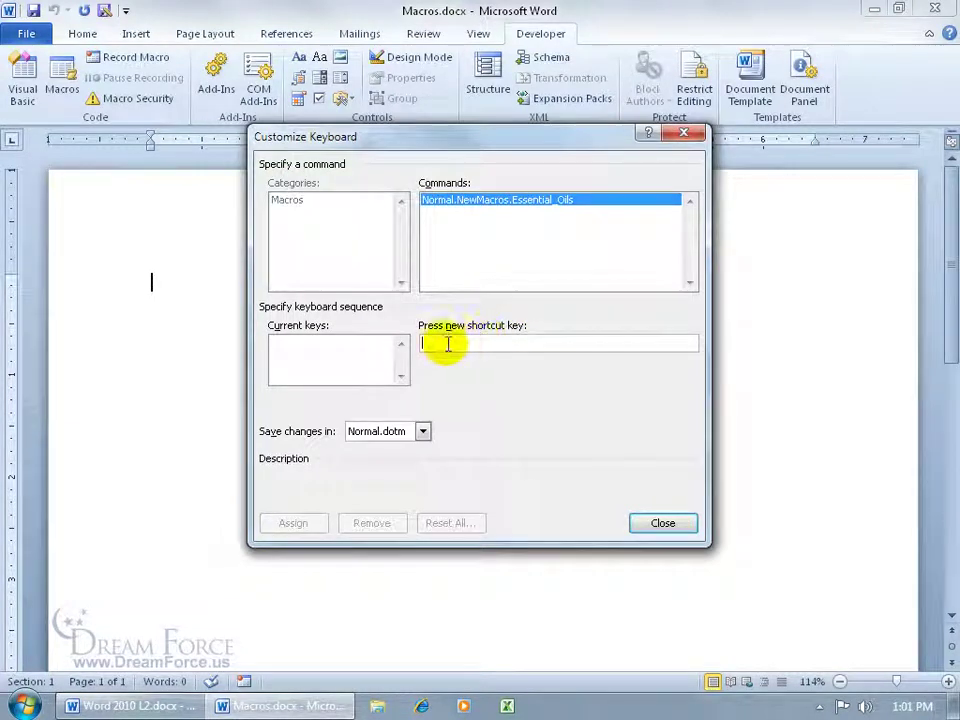
click(439, 344)
key(Delete)
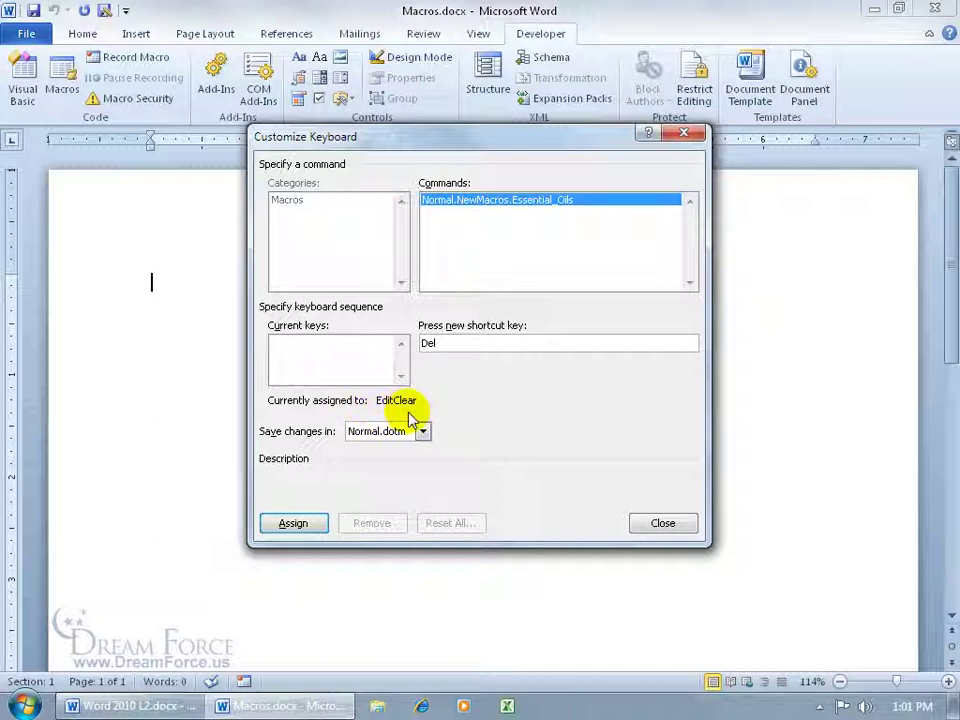
key(BackSpace)
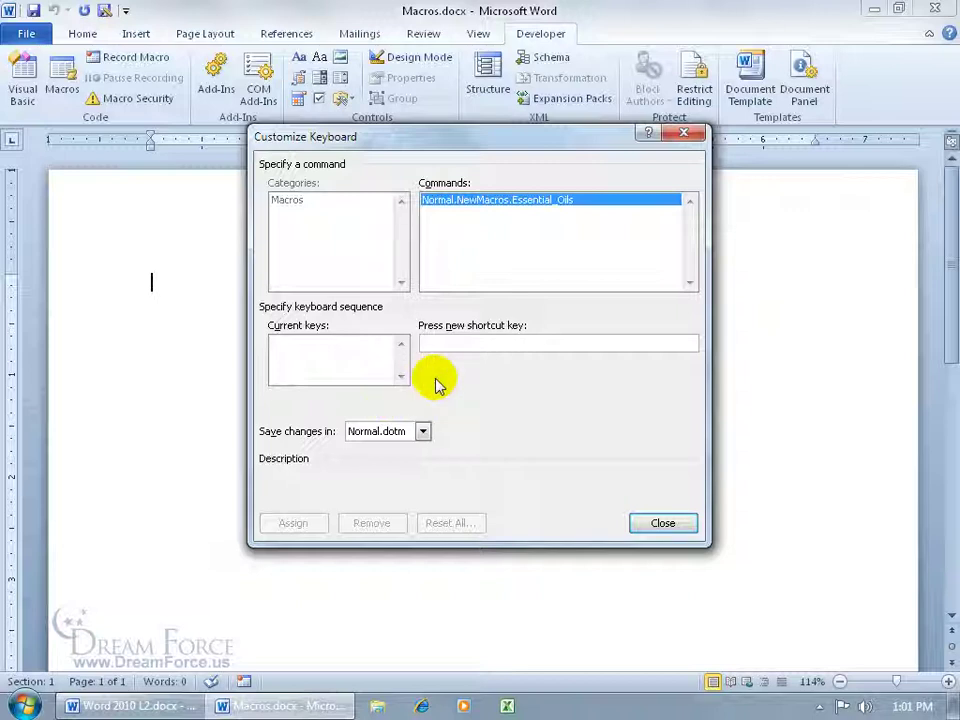
key(alt+a)
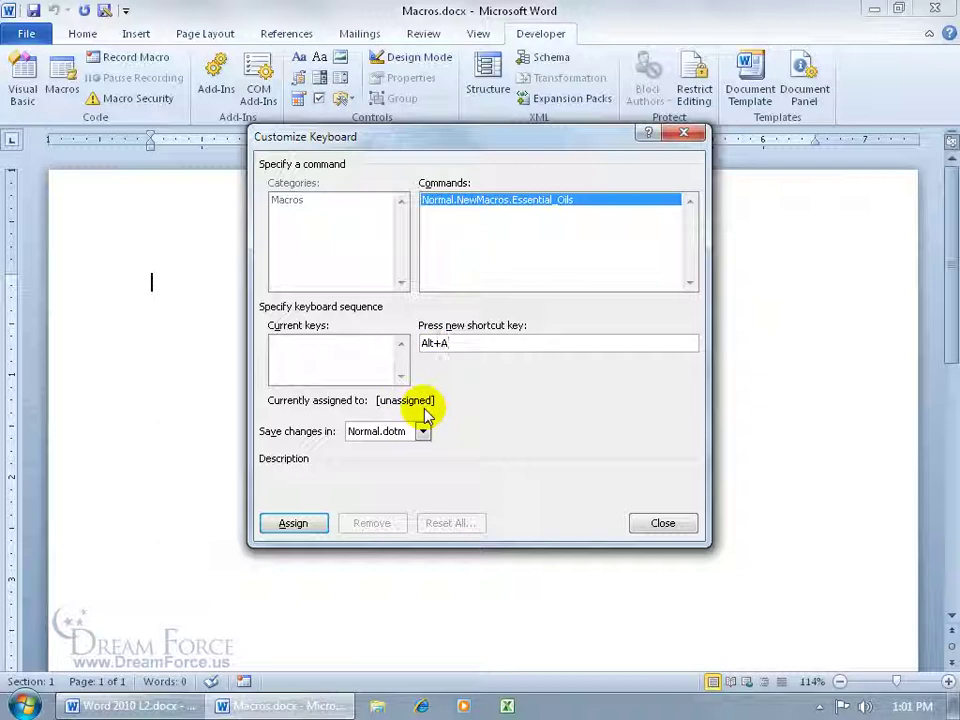
click(318, 521)
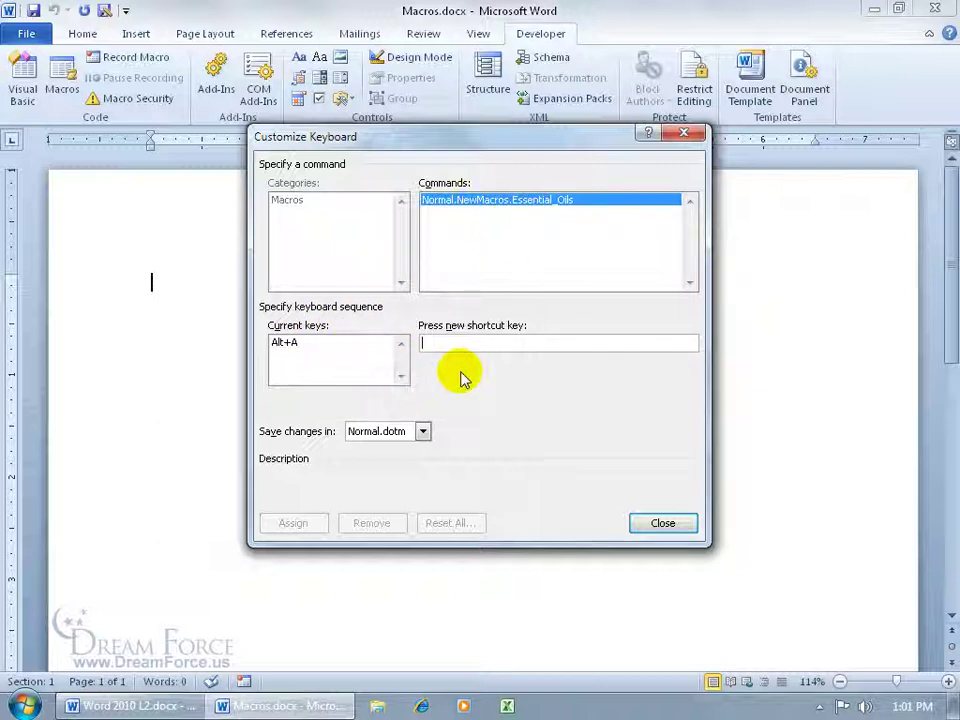
Step: Begin recording, right-align the paragraph and type the title 'Essential Oils!'
click(654, 524)
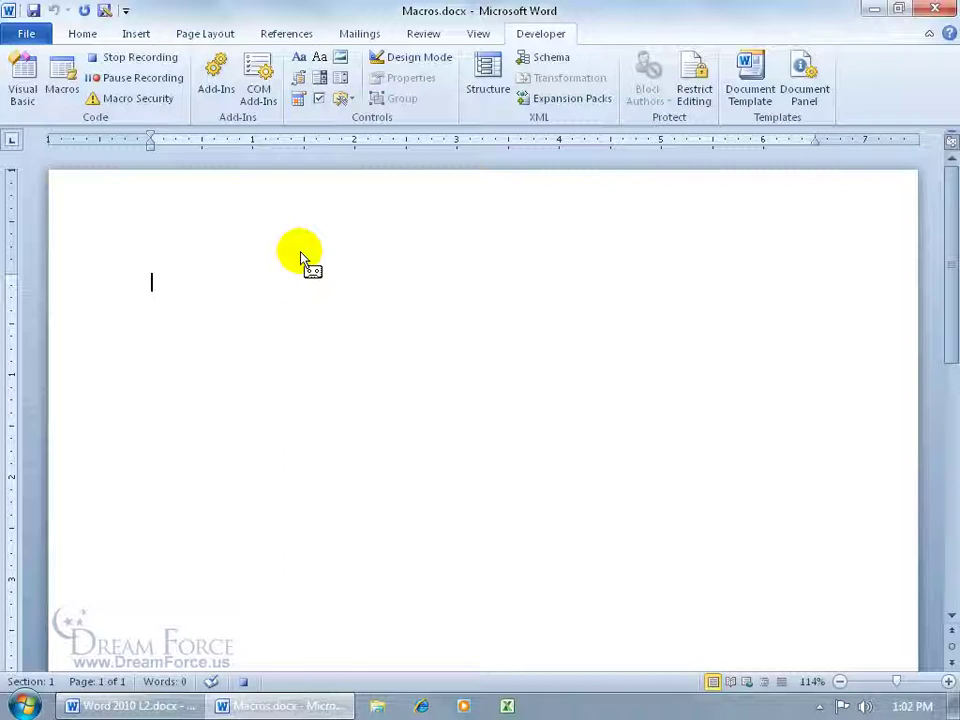
click(82, 34)
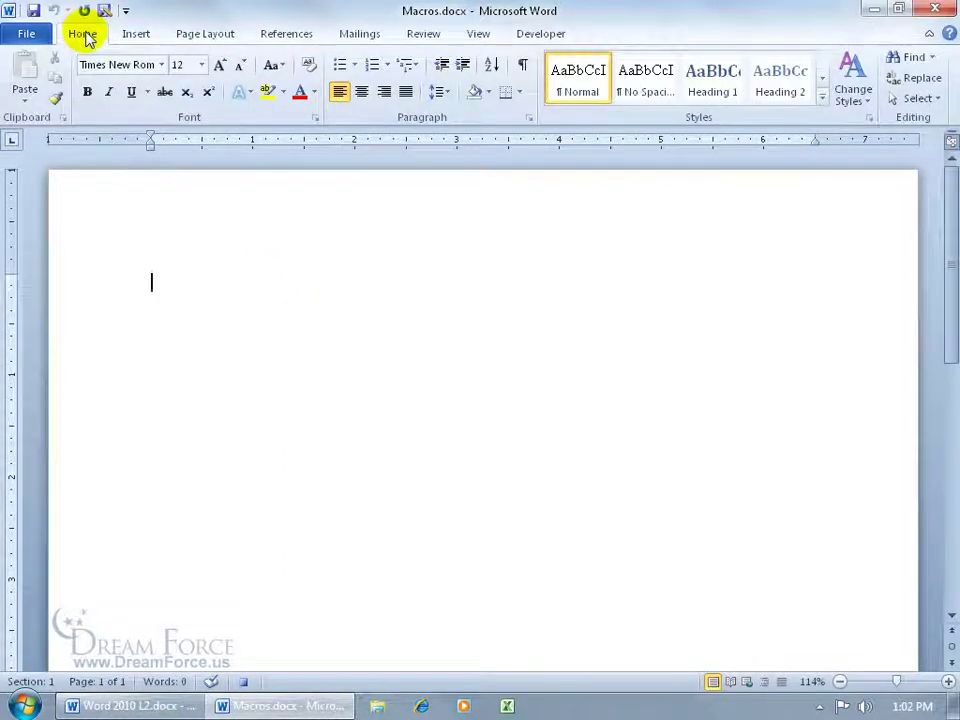
click(384, 91)
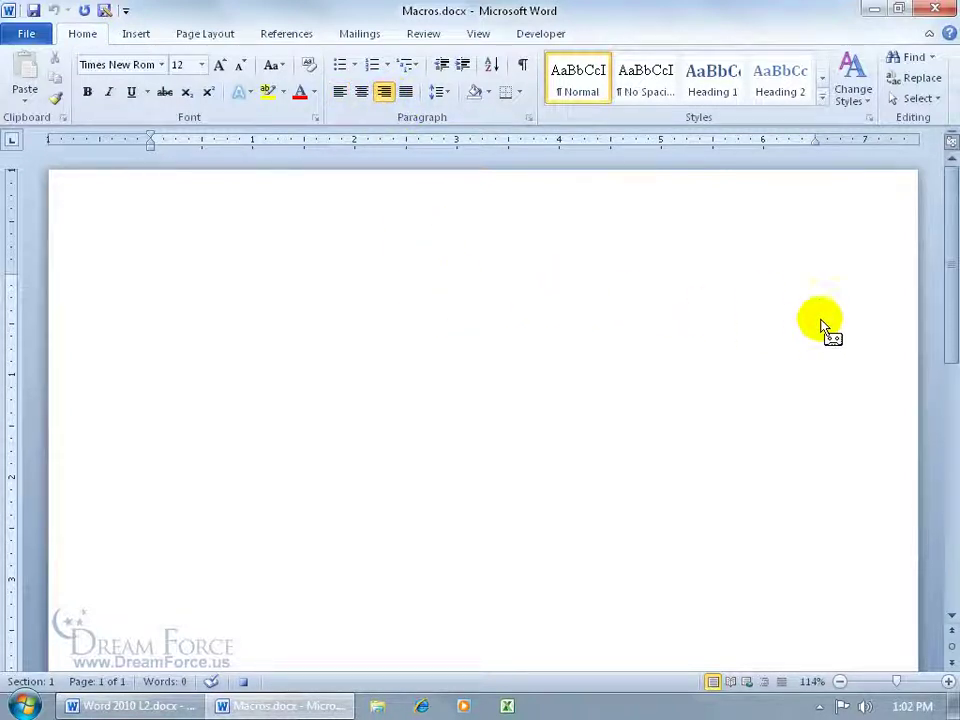
text(Essential Oils!)
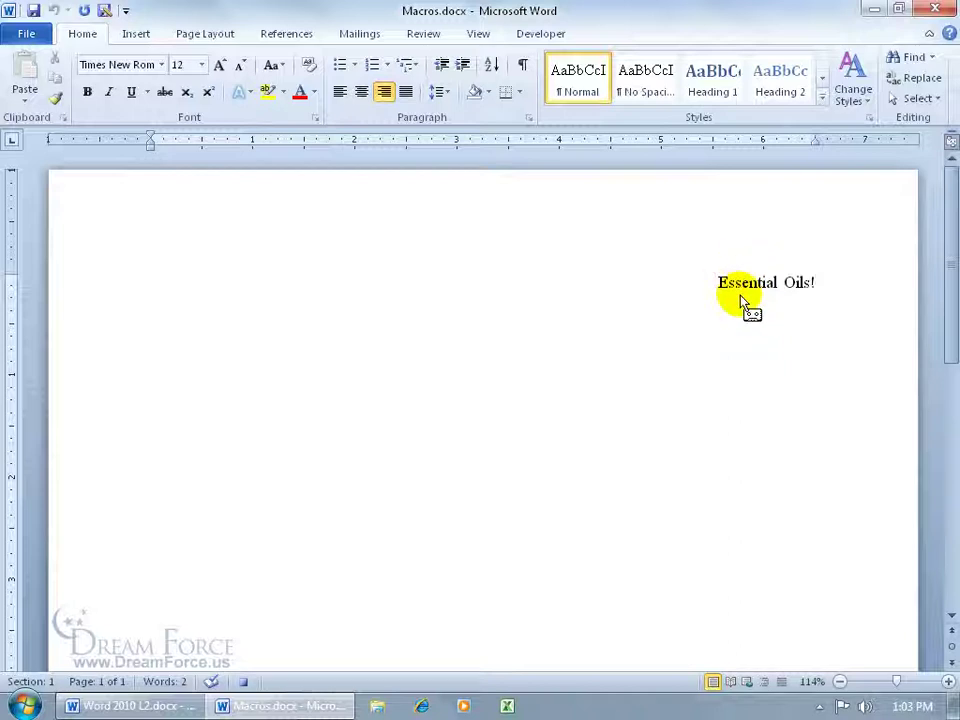
click(724, 287)
Step: Retype the exclamation mark after 'Oils', then extend the selection over the title text
key(BackSpace)
text(!)
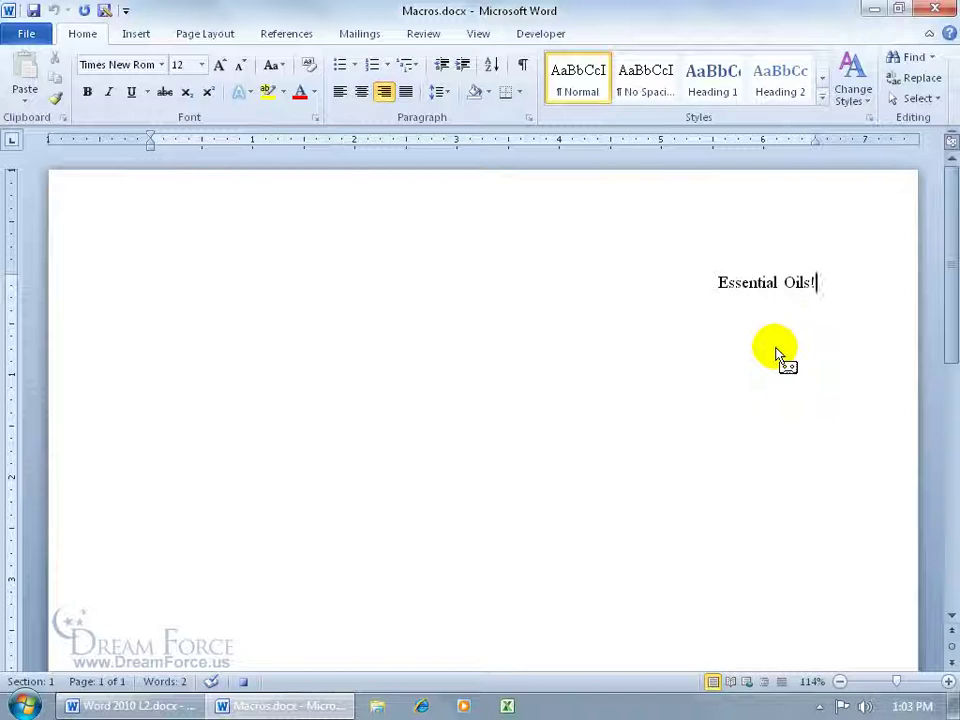
key(shift+Left)
key(shift+Left)
key(shift+Left)
key(shift+Left)
key(shift+Left)
key(shift+Left)
key(shift+Left)
key(shift+Left)
key(shift+Left)
key(shift+Left)
key(shift+Left)
key(shift+Left)
key(shift+Left)
key(shift+Left)
key(shift+Left)
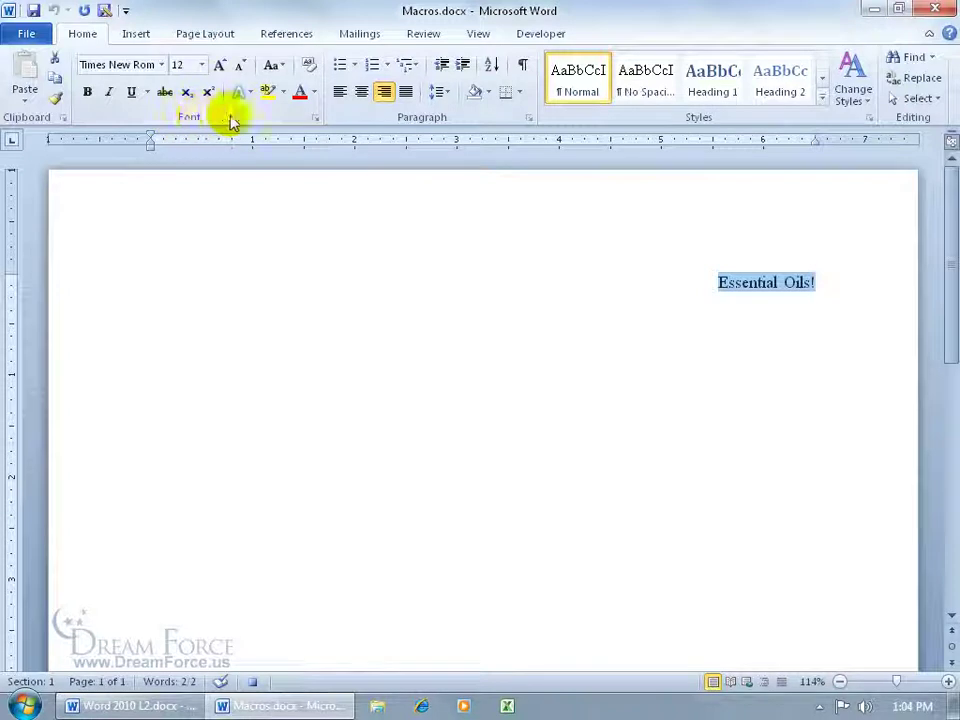
Step: Format the title Bold Italic, 14 pt, red with single underline, then move to its end
click(314, 119)
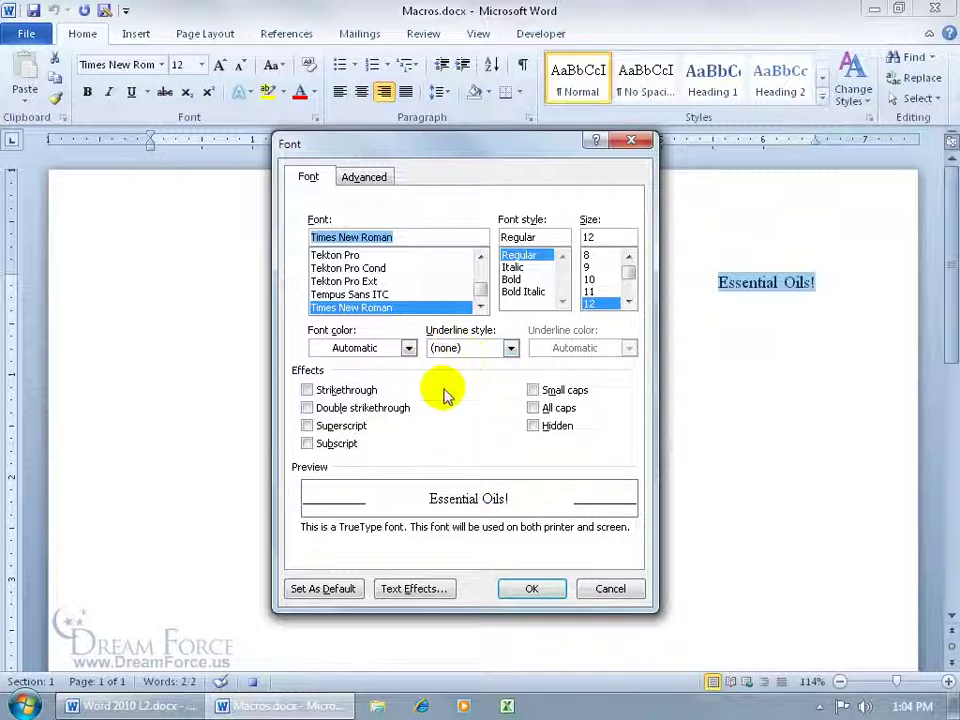
click(523, 293)
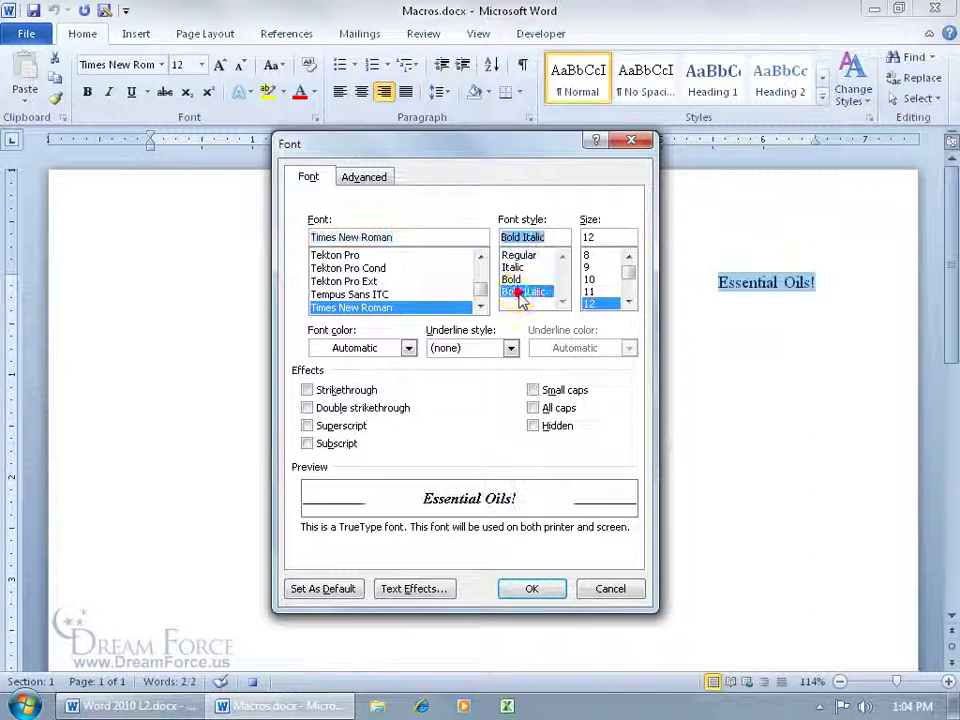
click(628, 303)
click(596, 292)
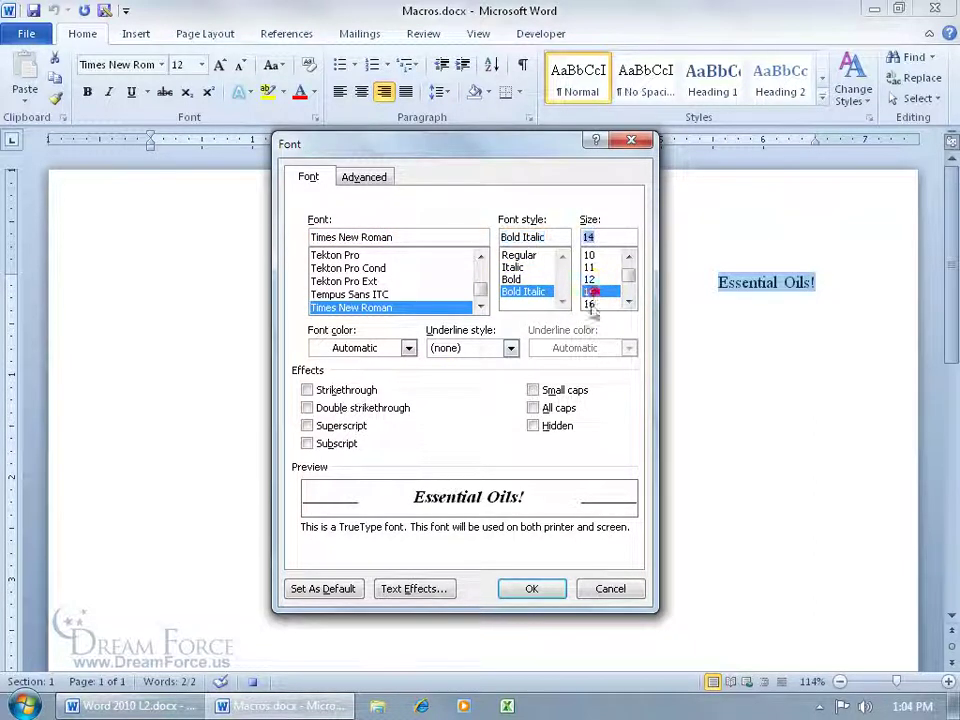
click(408, 348)
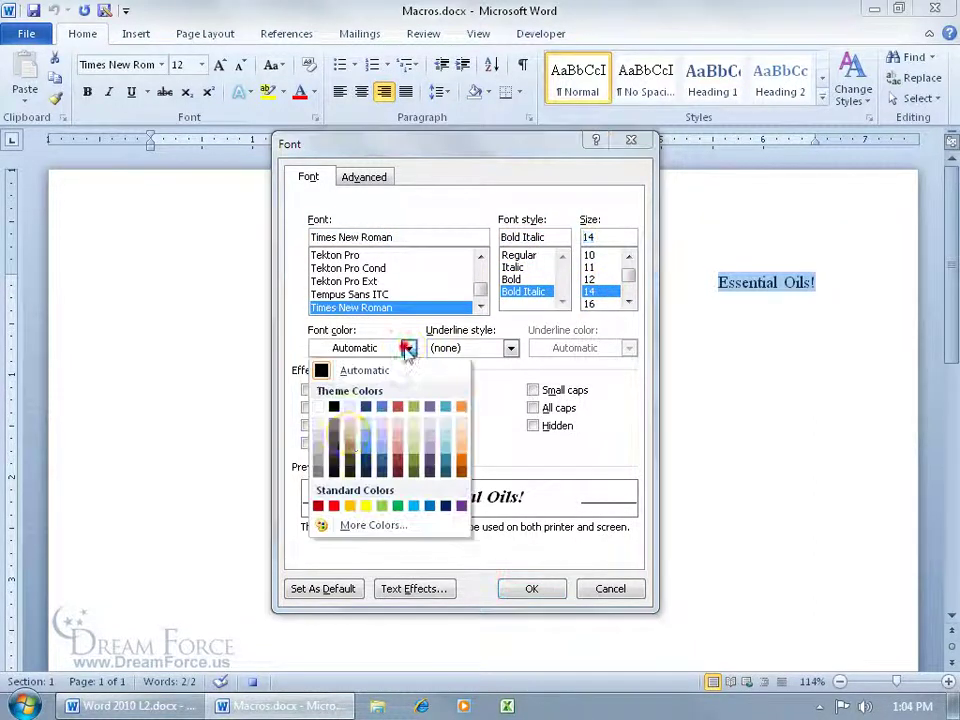
click(334, 505)
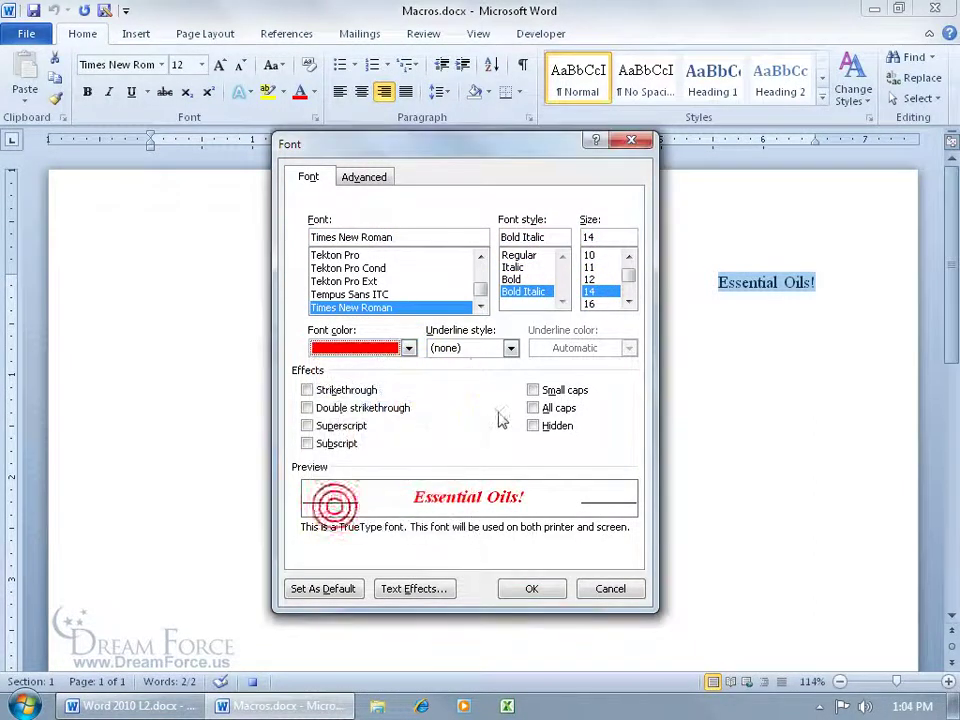
click(510, 348)
click(490, 392)
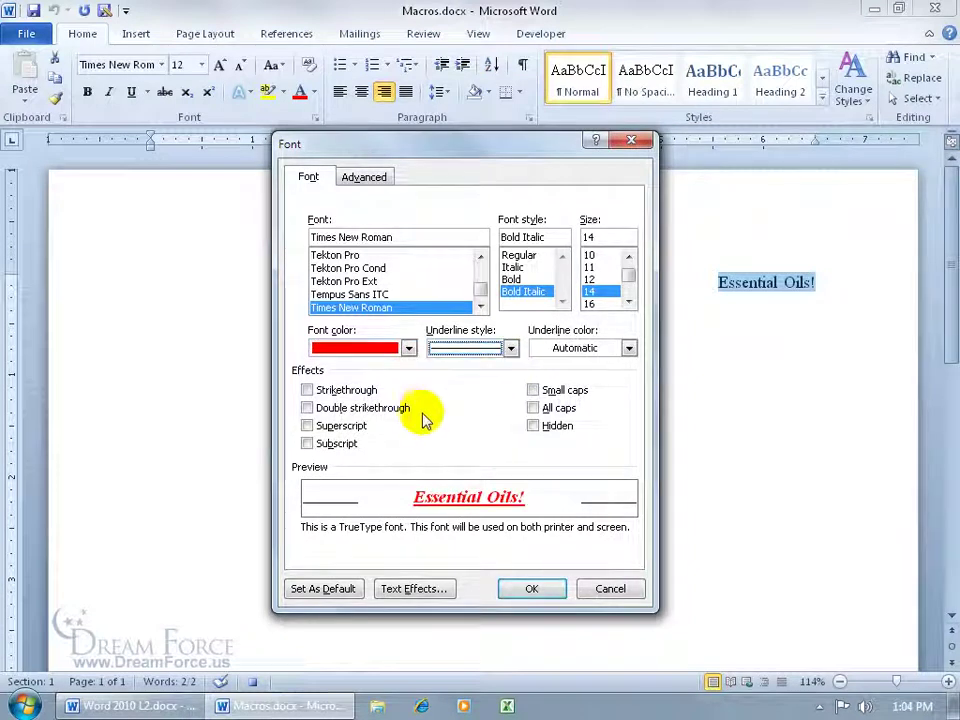
click(525, 589)
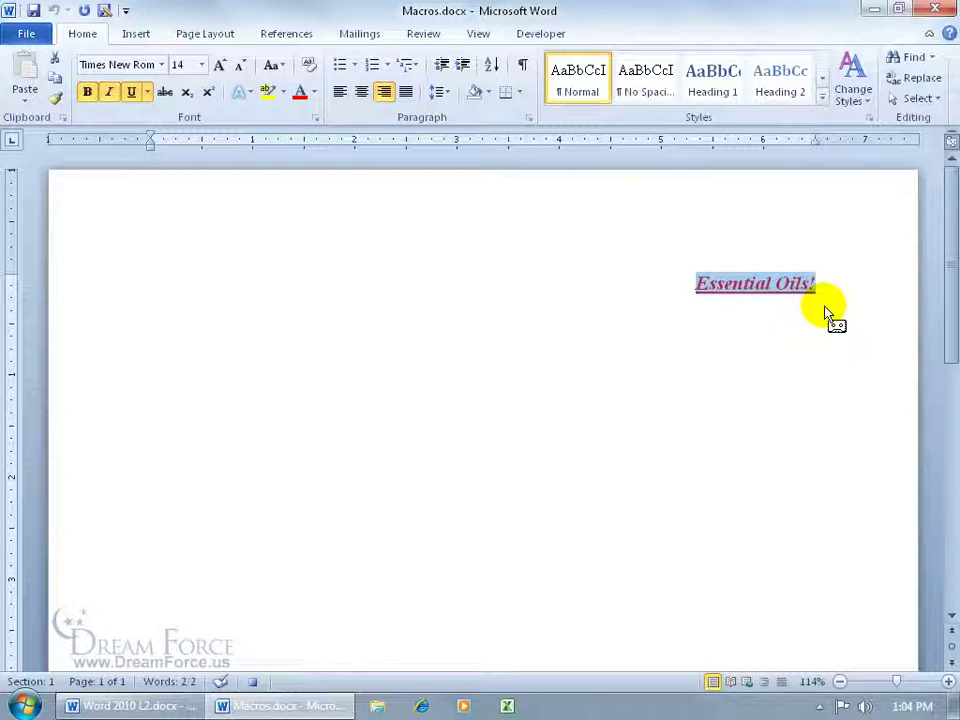
key(End)
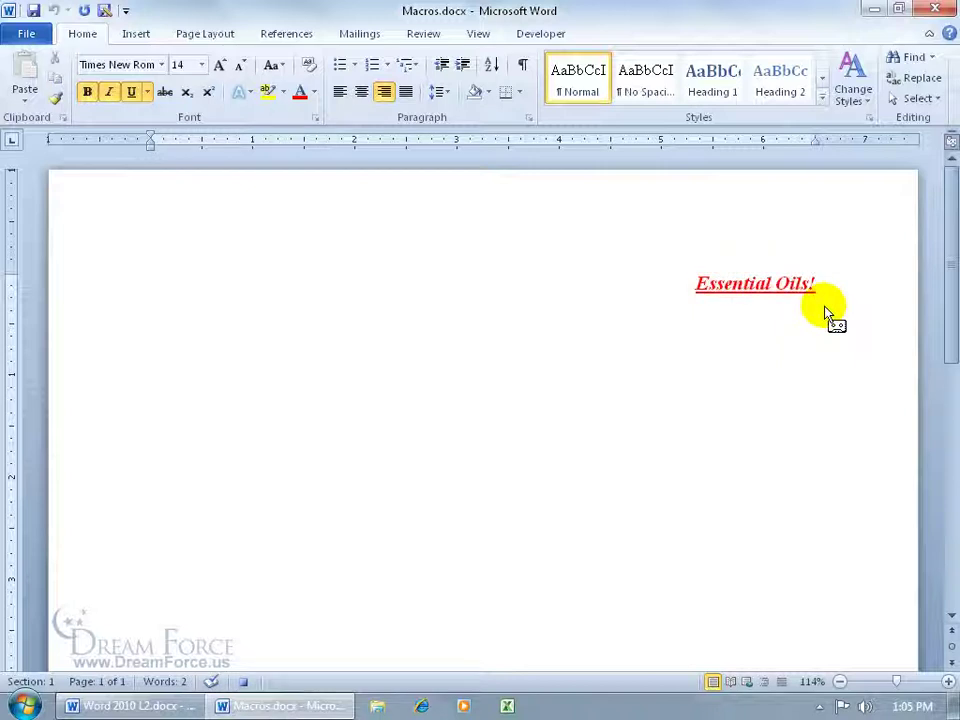
Step: Start a new line and reset its font to Regular, 12 pt, Automatic colour, no underline
key(Return)
click(313, 119)
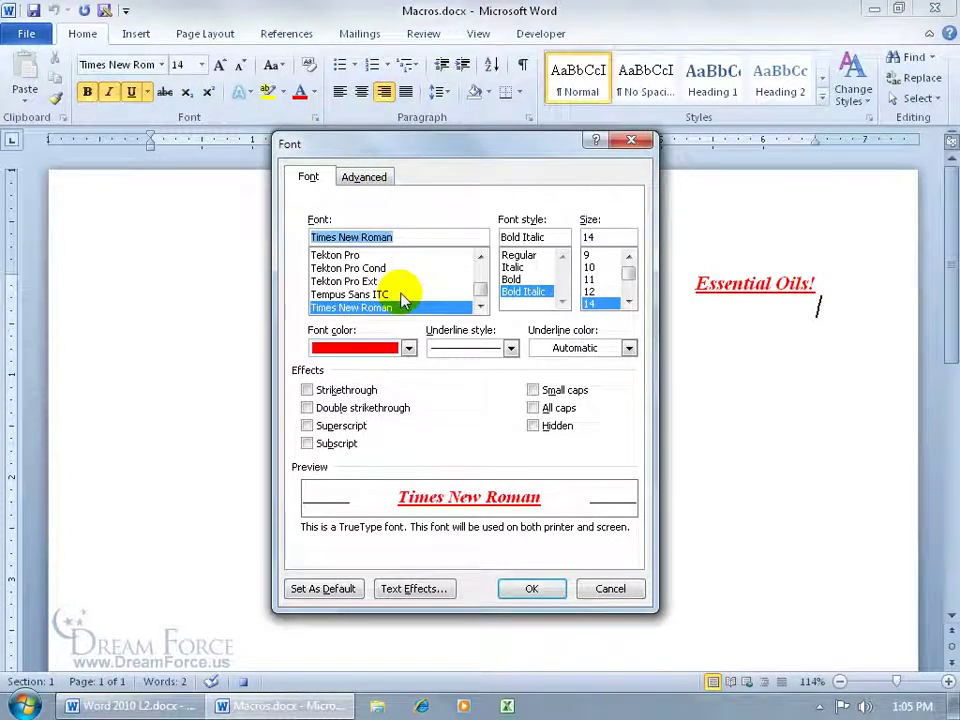
click(409, 348)
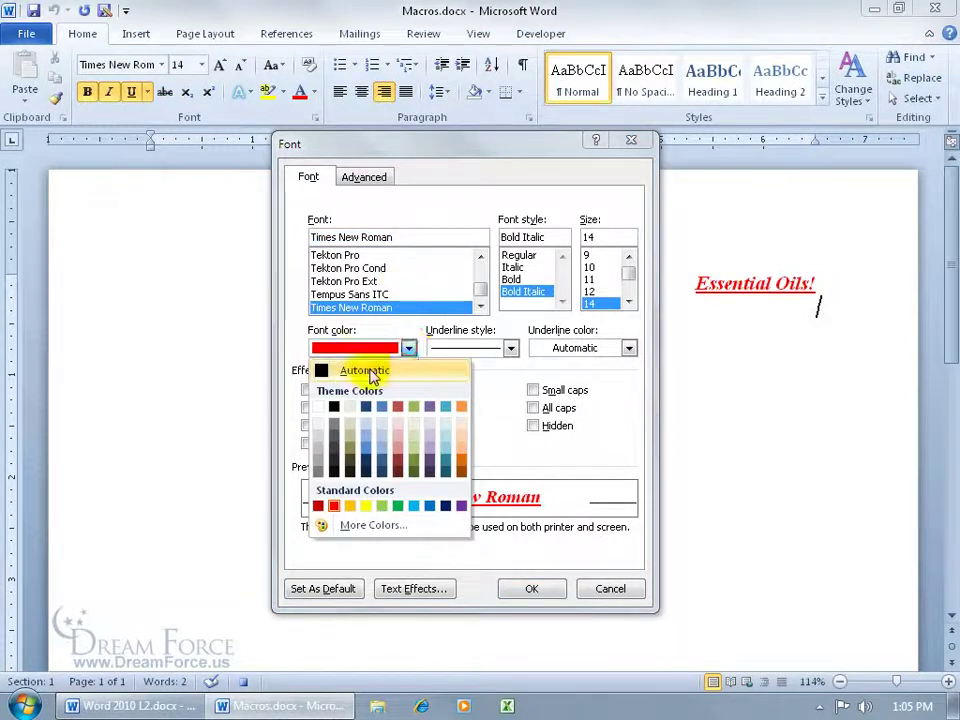
click(372, 373)
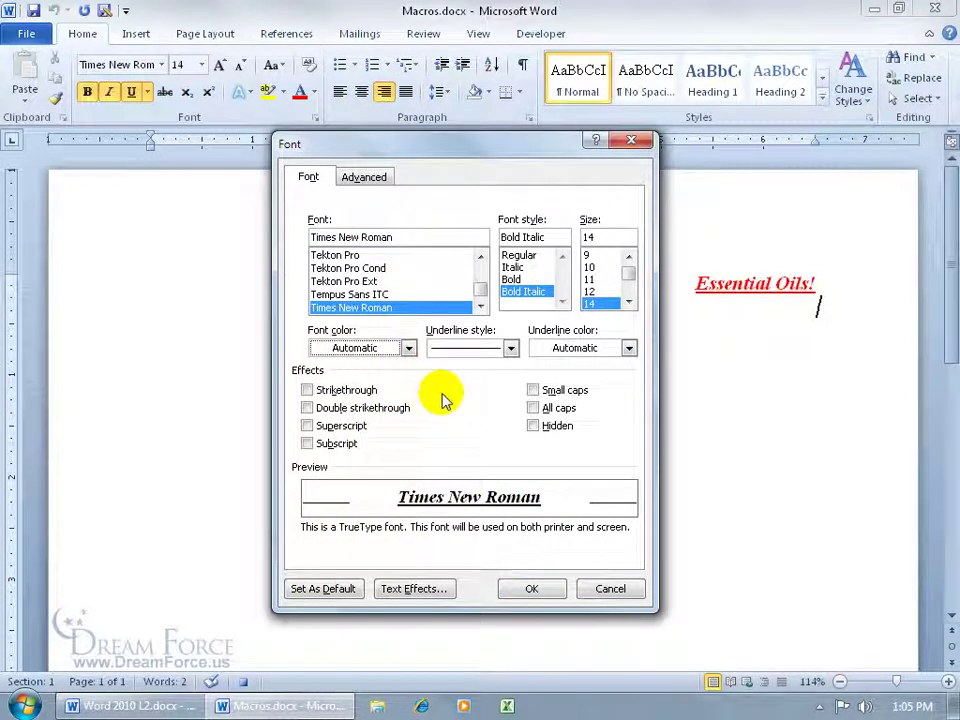
click(589, 291)
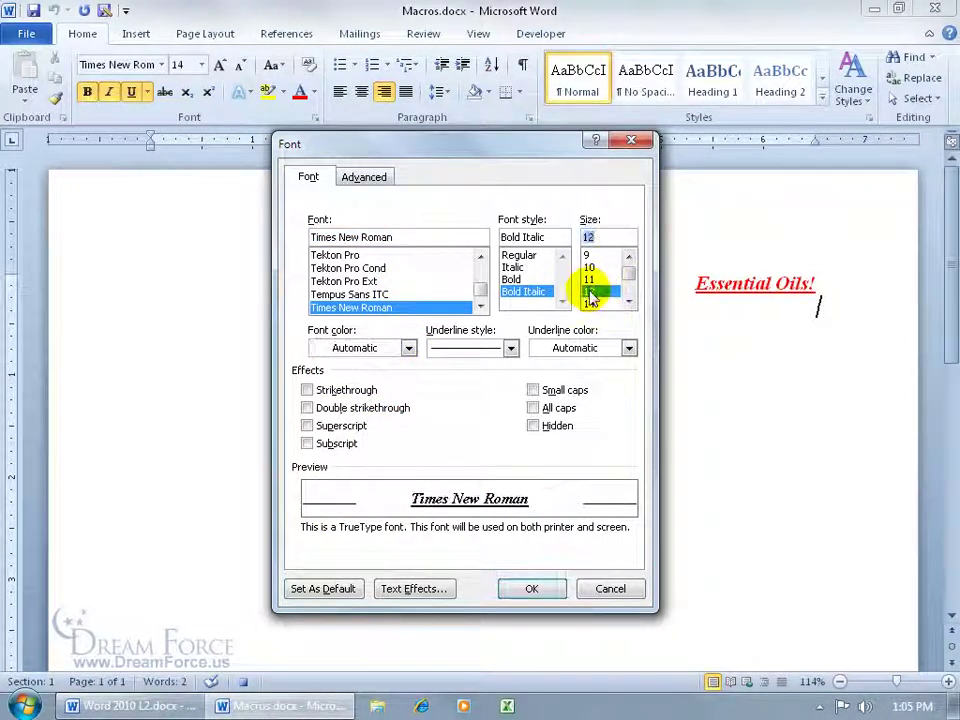
click(520, 256)
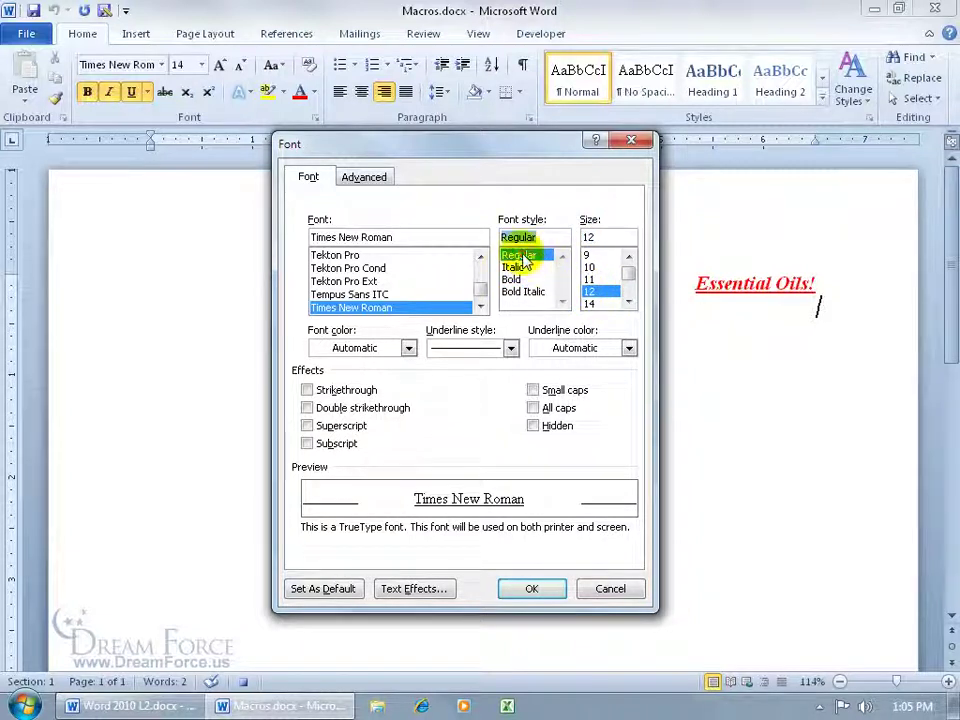
click(510, 348)
click(489, 366)
click(535, 589)
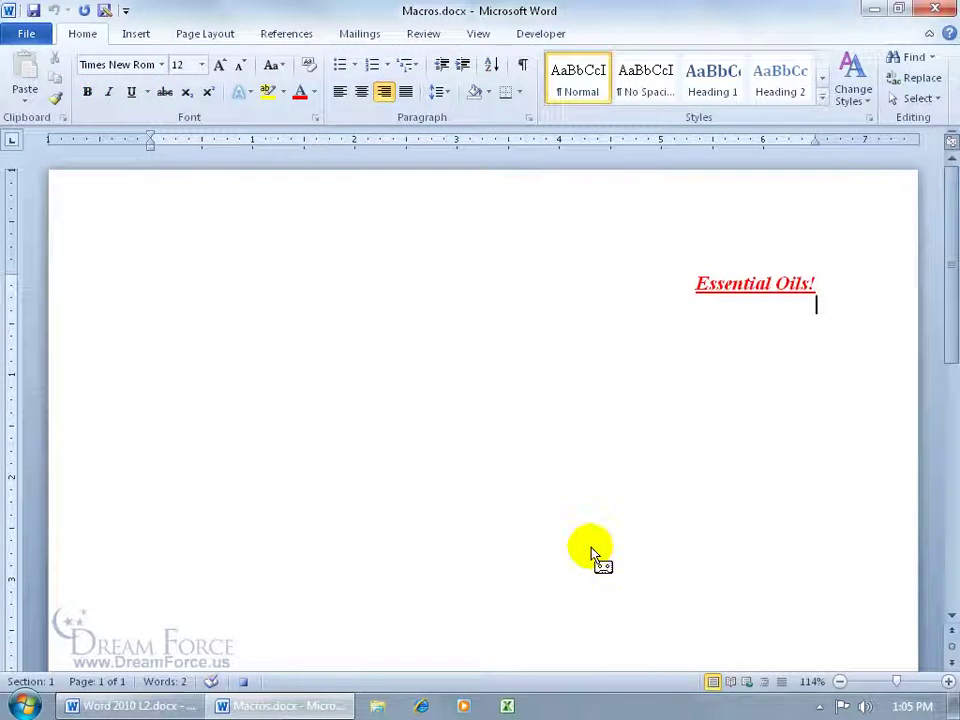
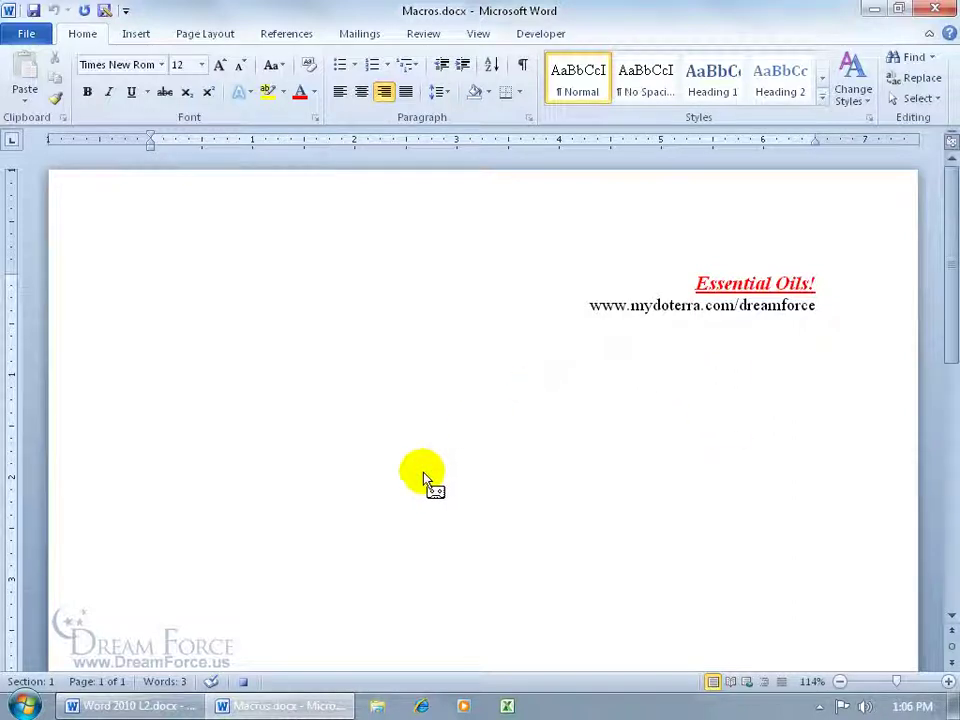
click(245, 681)
click(457, 514)
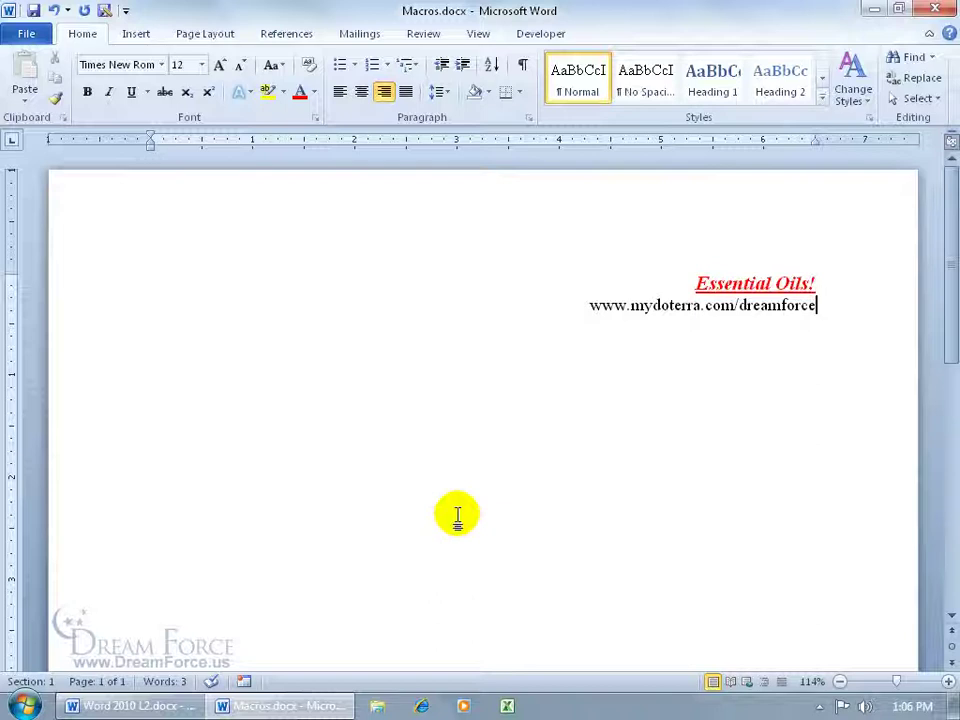
key(Return)
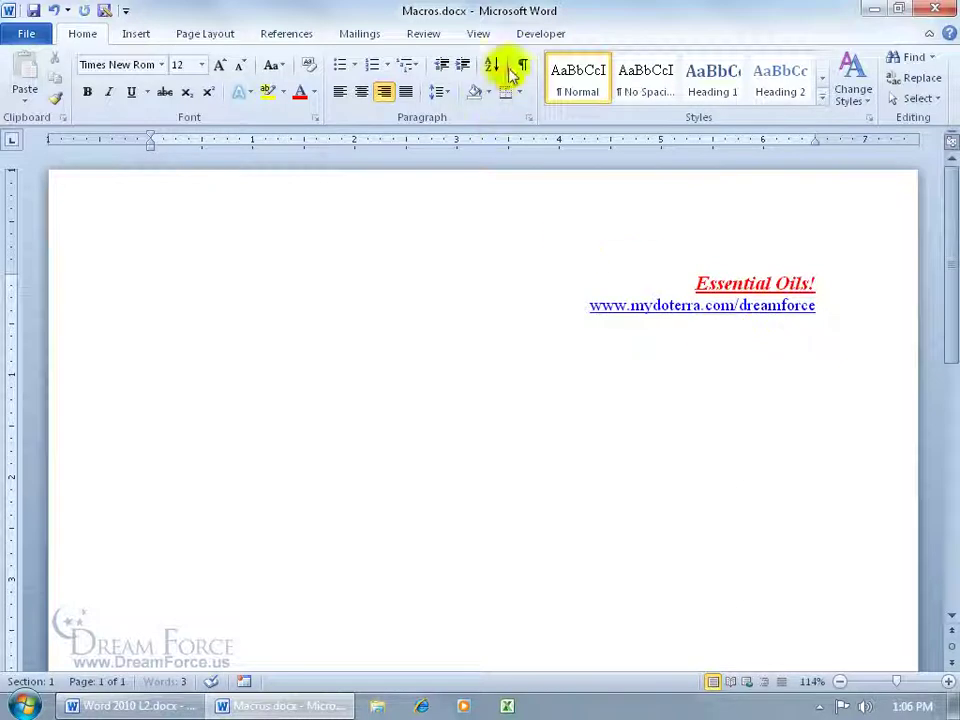
Step: Run Essential_Oils from View > Macros to add a second title and address, then start a new line
click(531, 36)
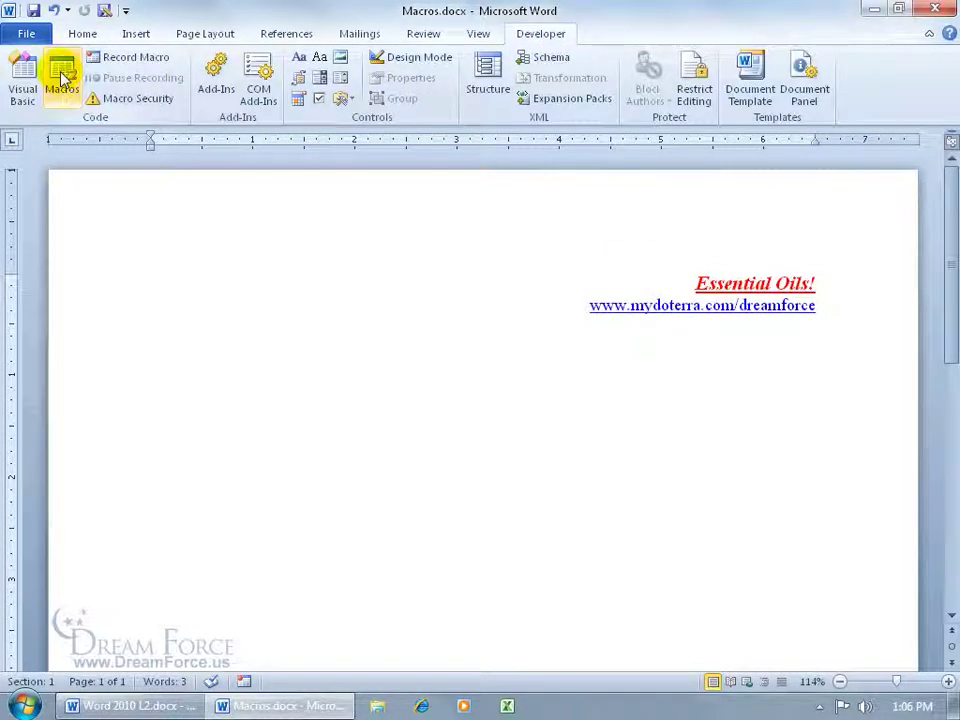
click(479, 36)
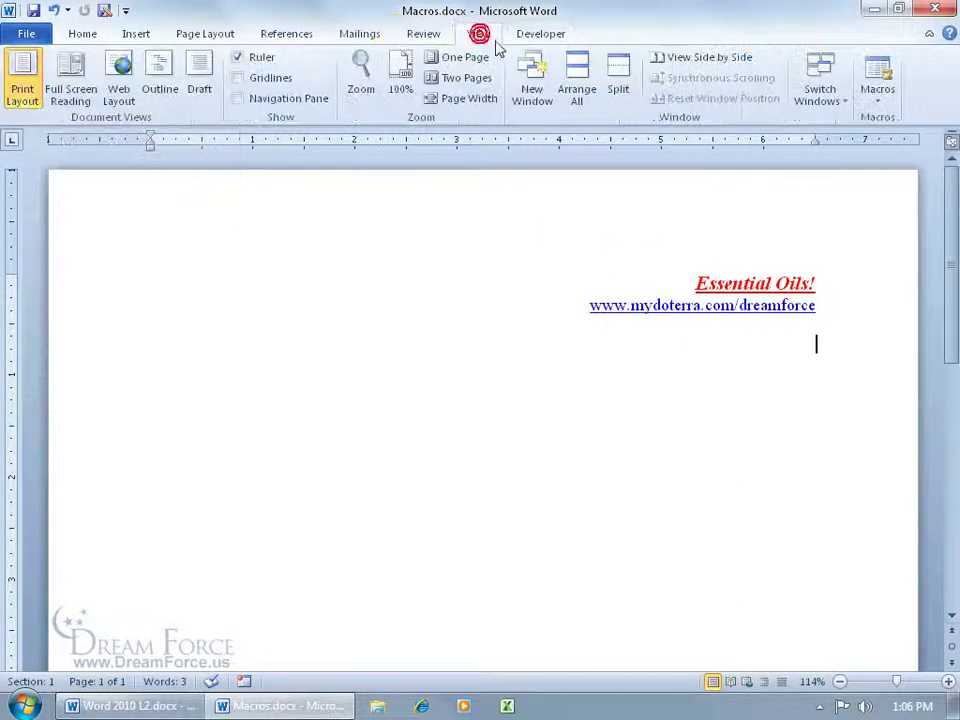
click(878, 80)
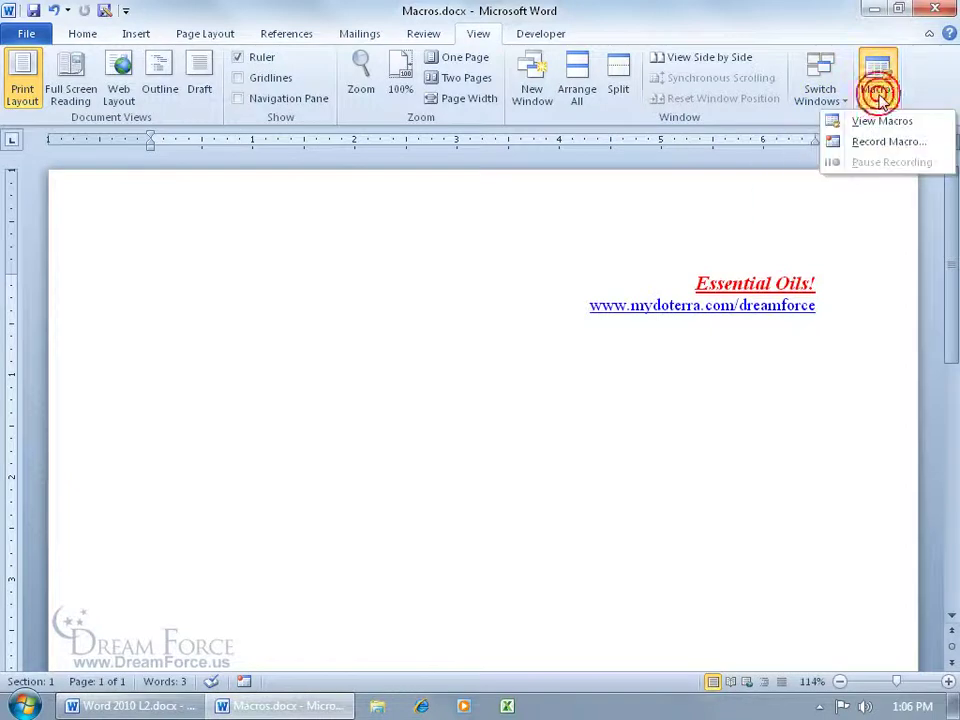
click(876, 122)
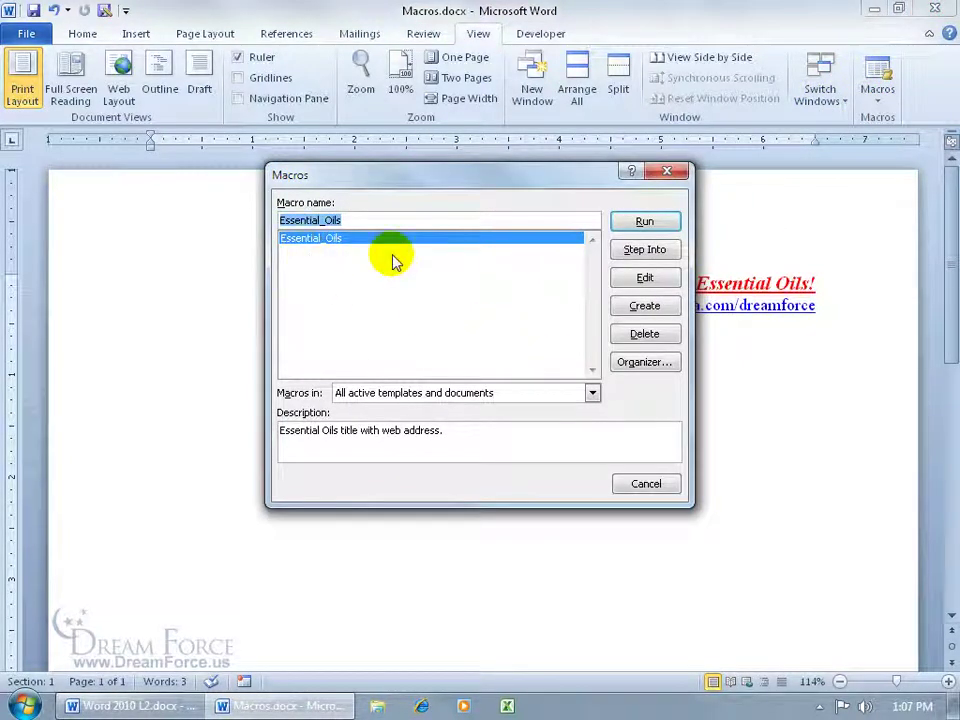
click(643, 223)
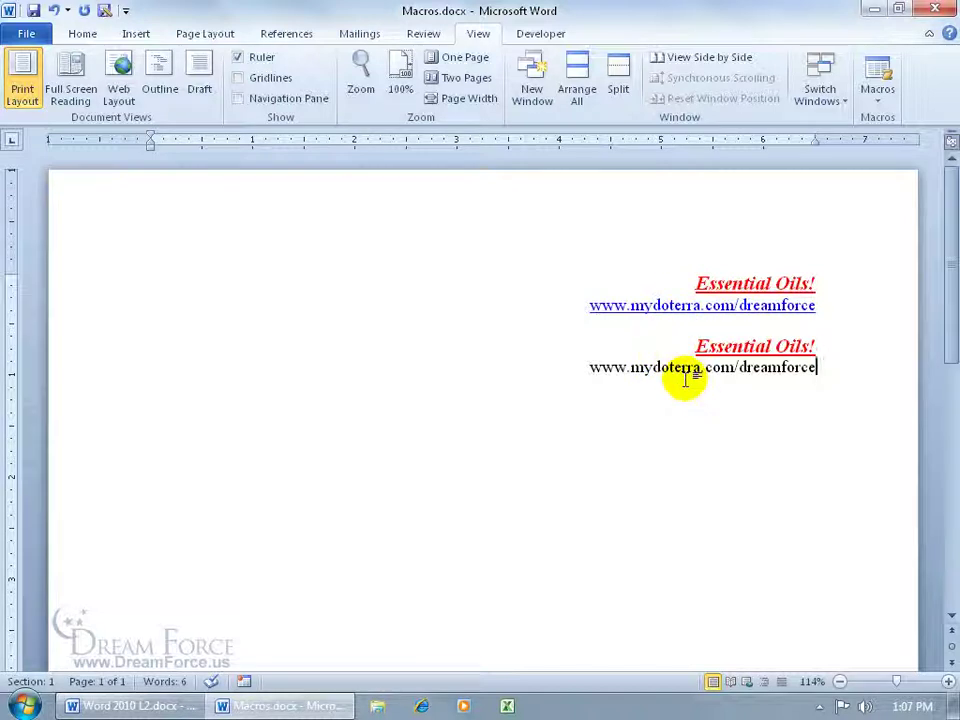
key(Return)
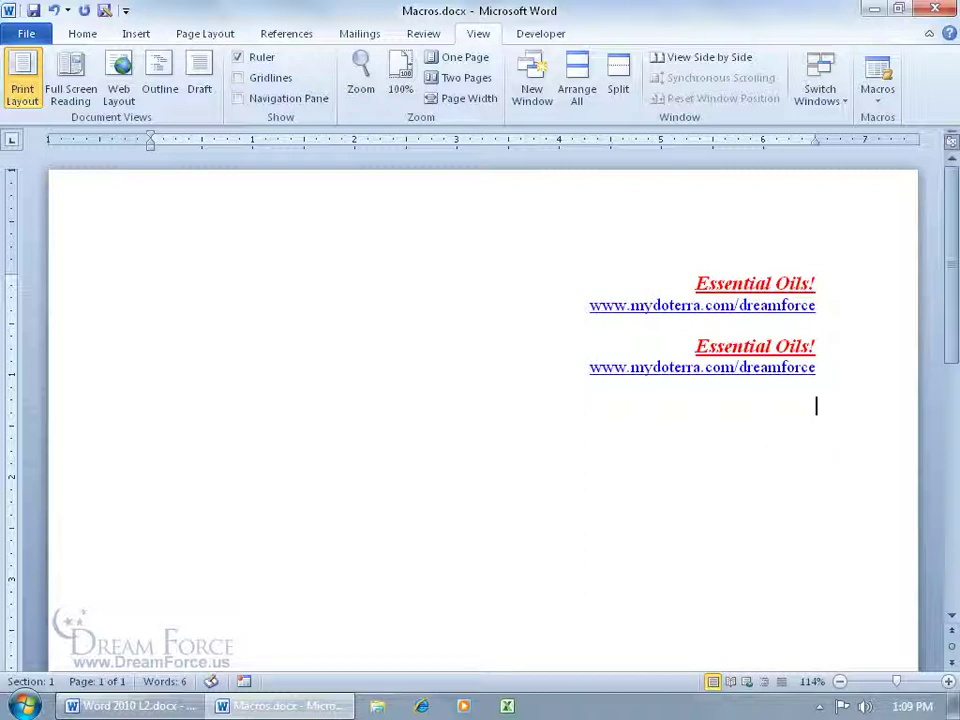
Step: Run the macro twice with Alt+Ctrl+E, then insert another block on a new line after the second address
key(alt+ctrl+e)
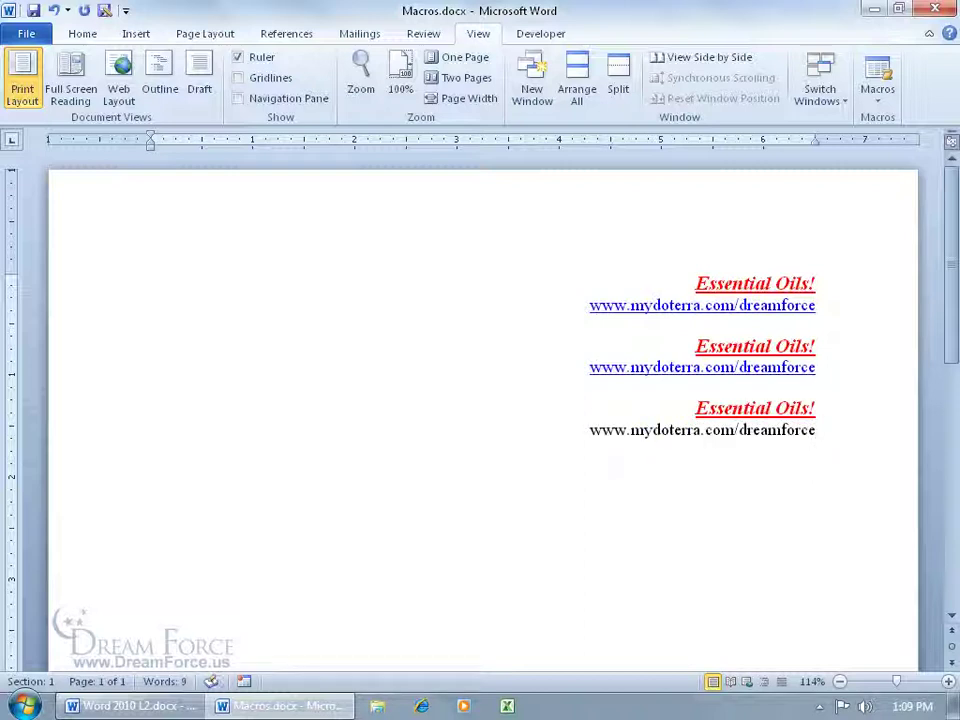
key(alt+ctrl+e)
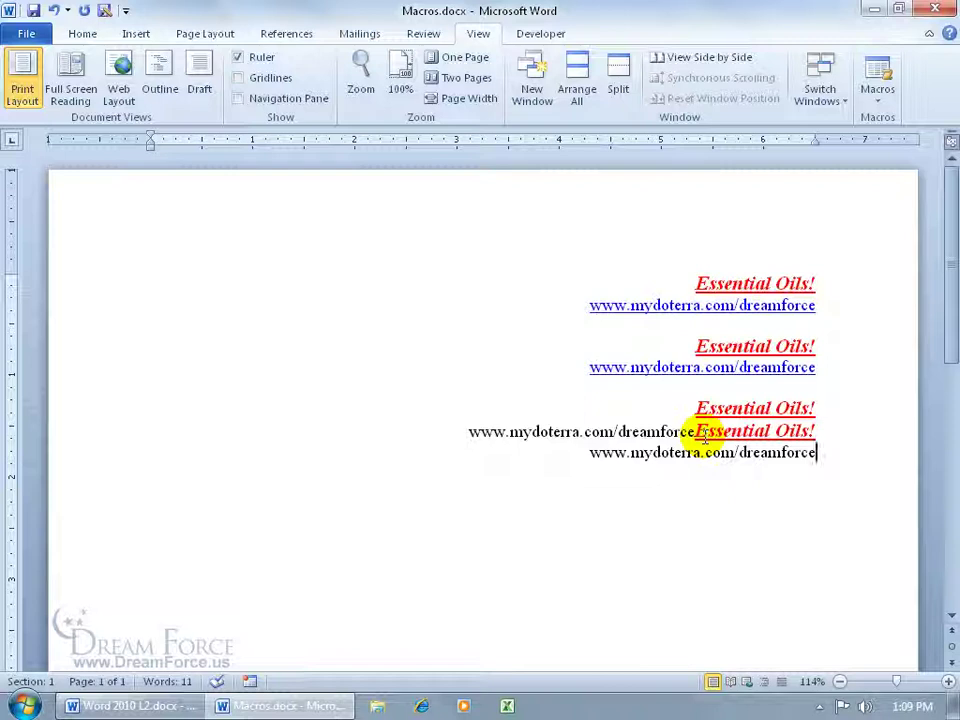
click(829, 367)
key(Return)
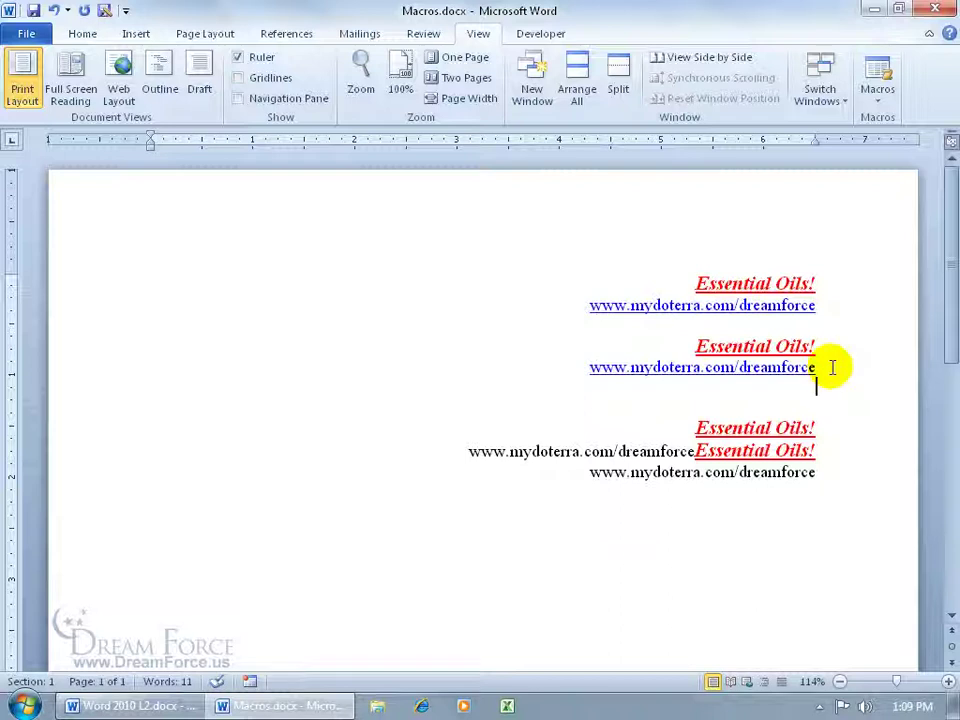
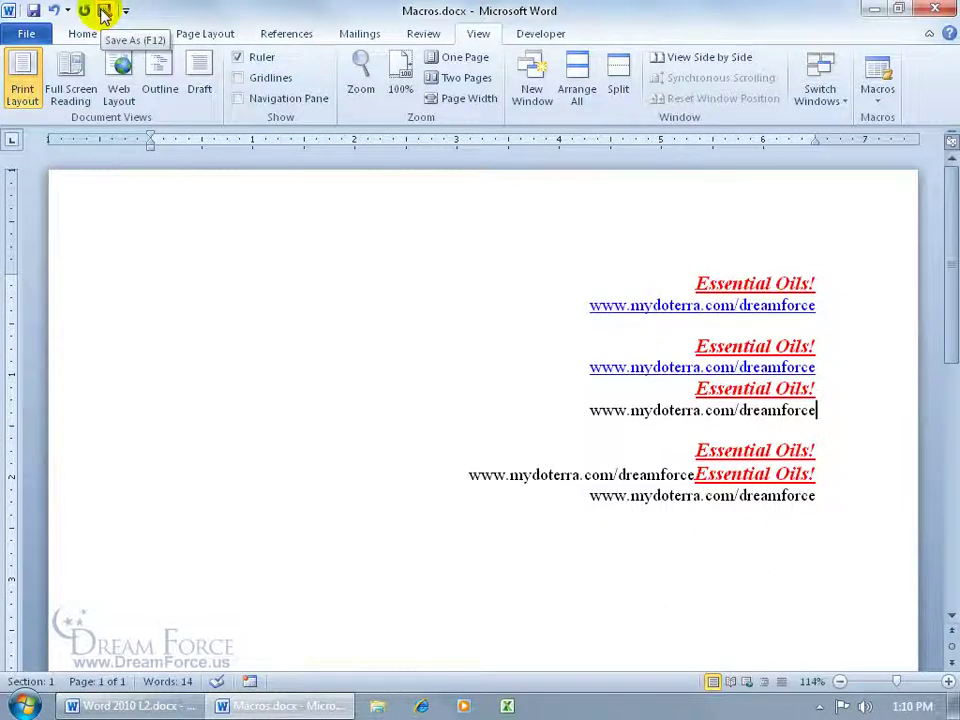
Step: Add the Essential_Oils macro as a button on the Quick Access Toolbar
right_click(101, 12)
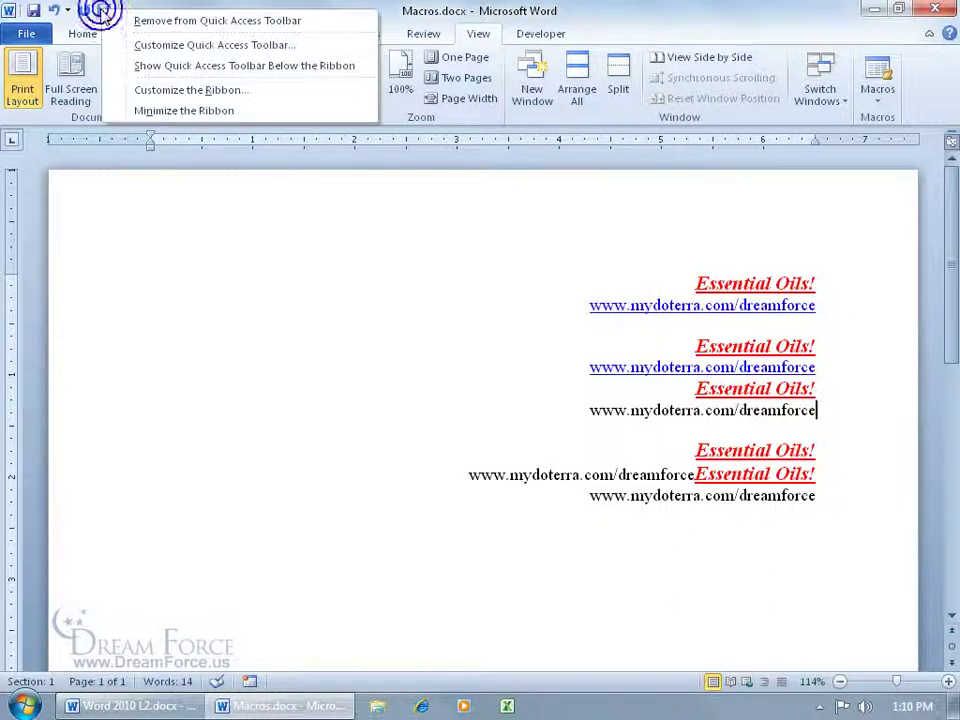
click(158, 45)
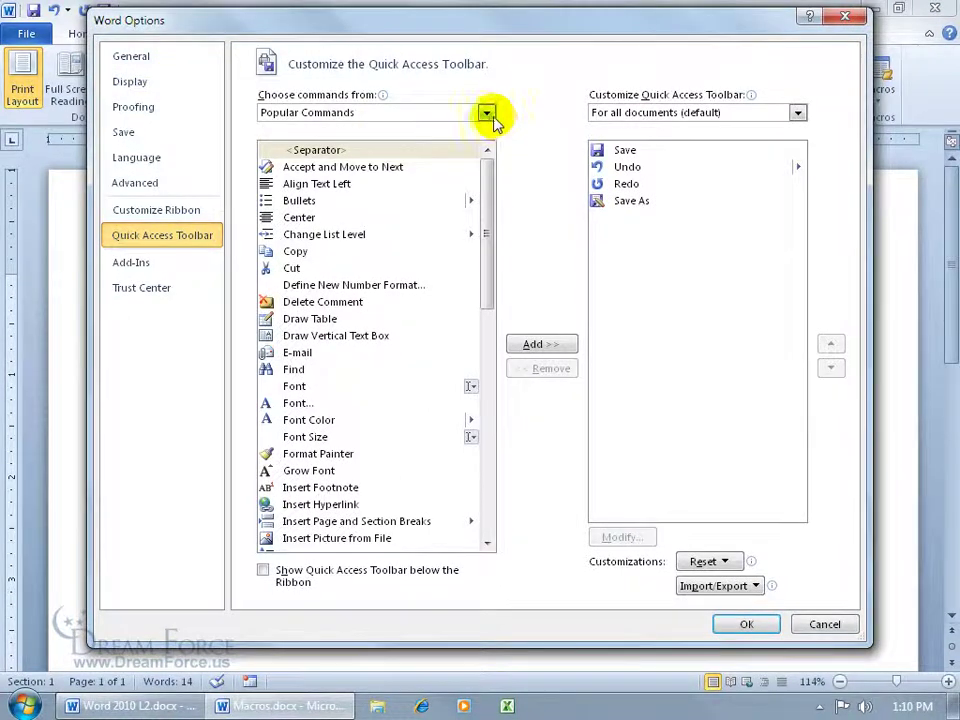
click(489, 114)
click(413, 179)
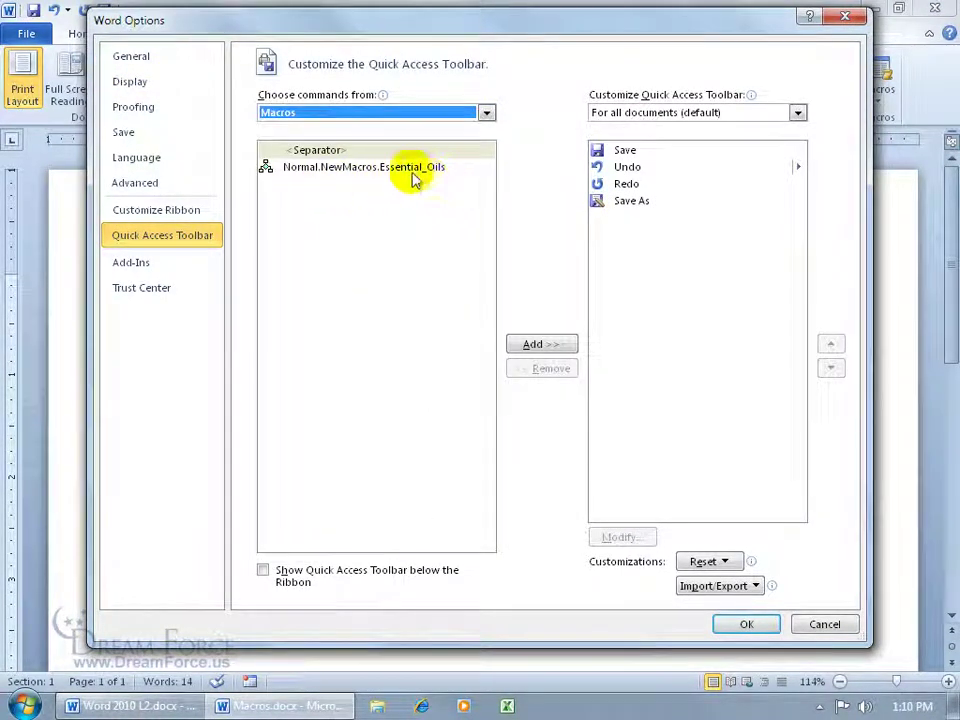
click(401, 168)
click(545, 344)
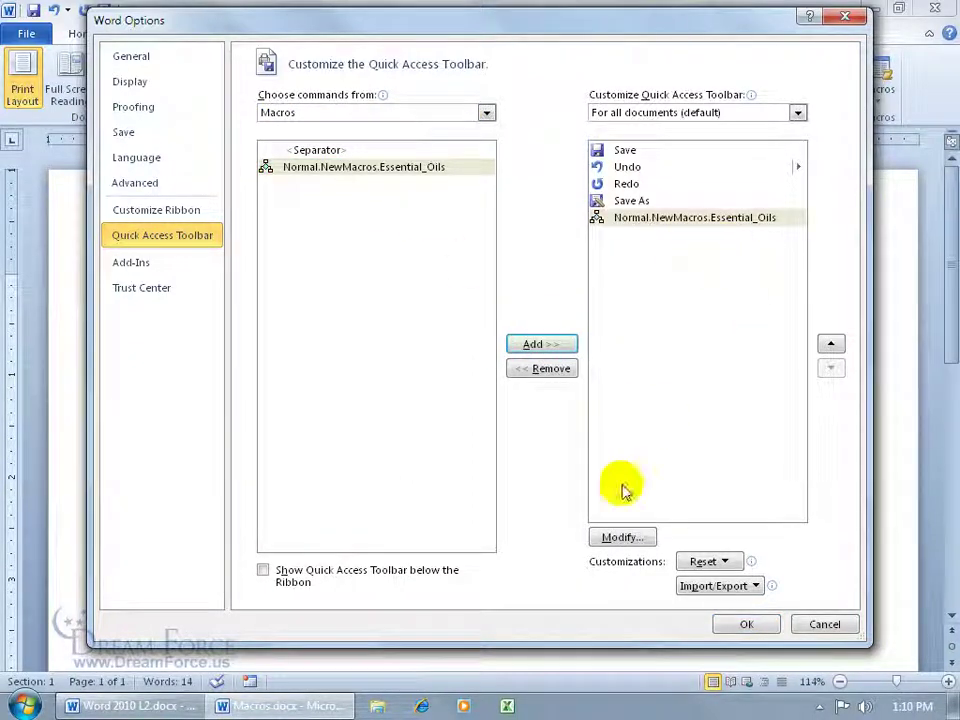
Step: Give the macro button a smiley icon and the display name 'Essential Oils'
click(622, 538)
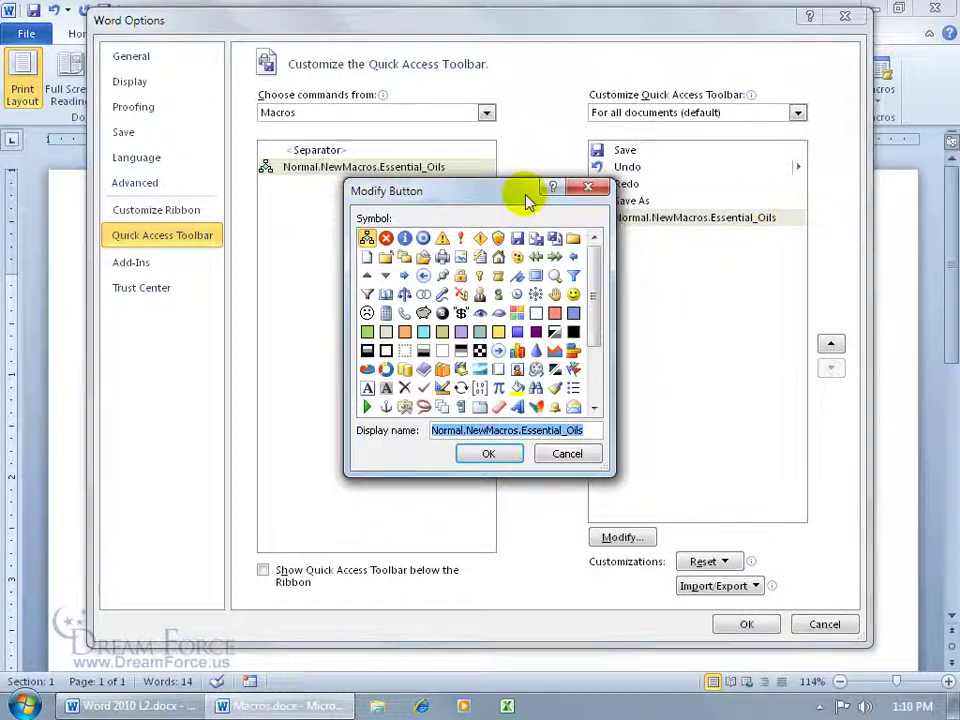
drag(514, 197, 437, 207)
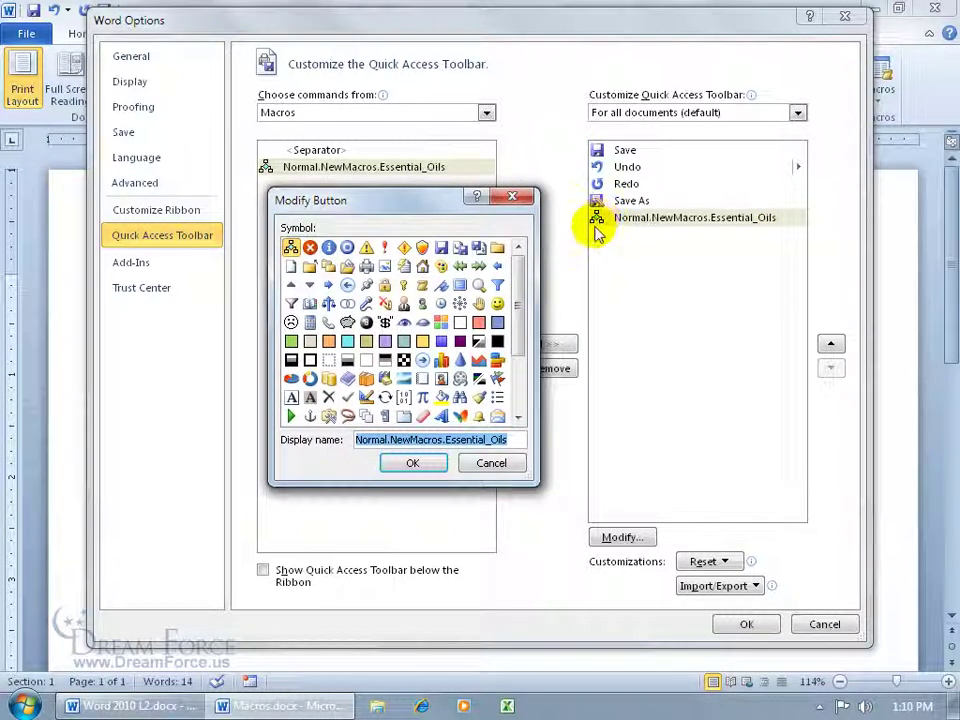
click(497, 303)
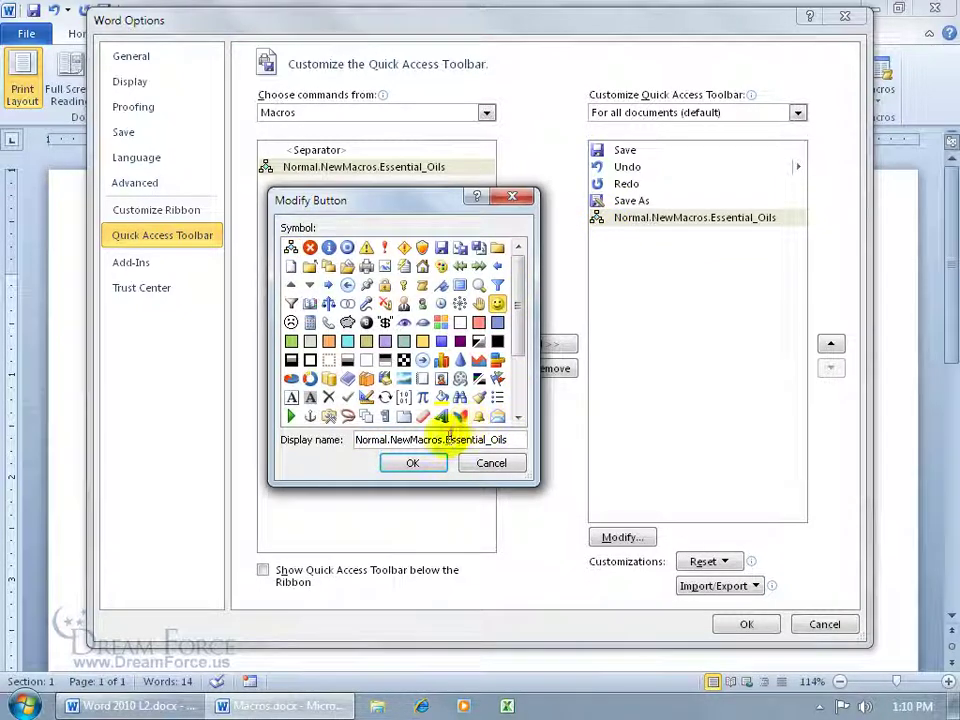
click(447, 440)
key(shift+Home)
key(Delete)
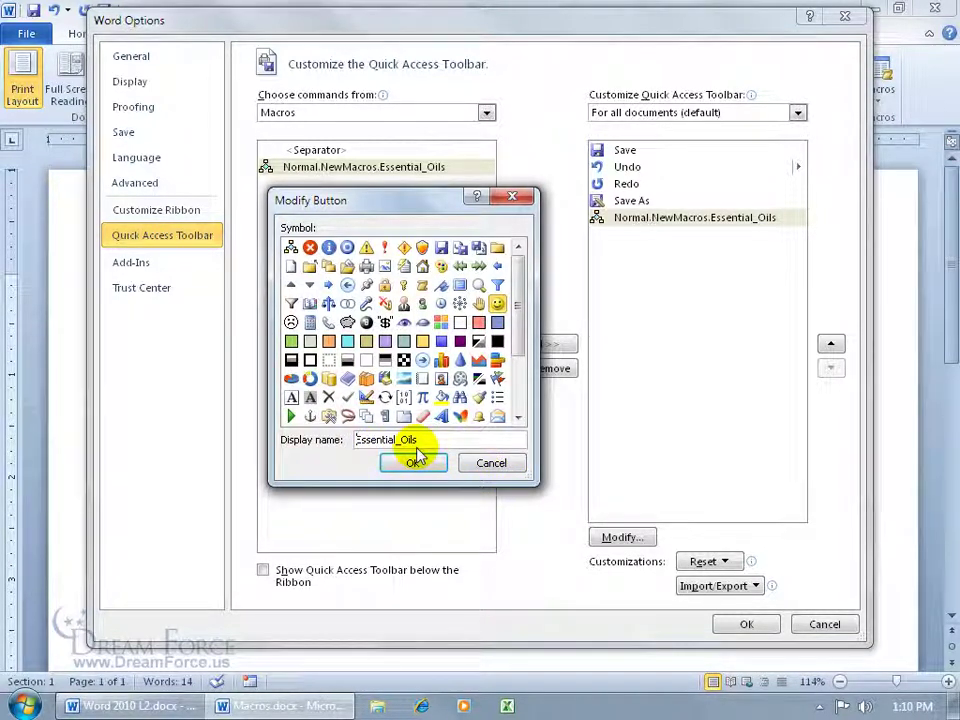
click(400, 439)
key(BackSpace)
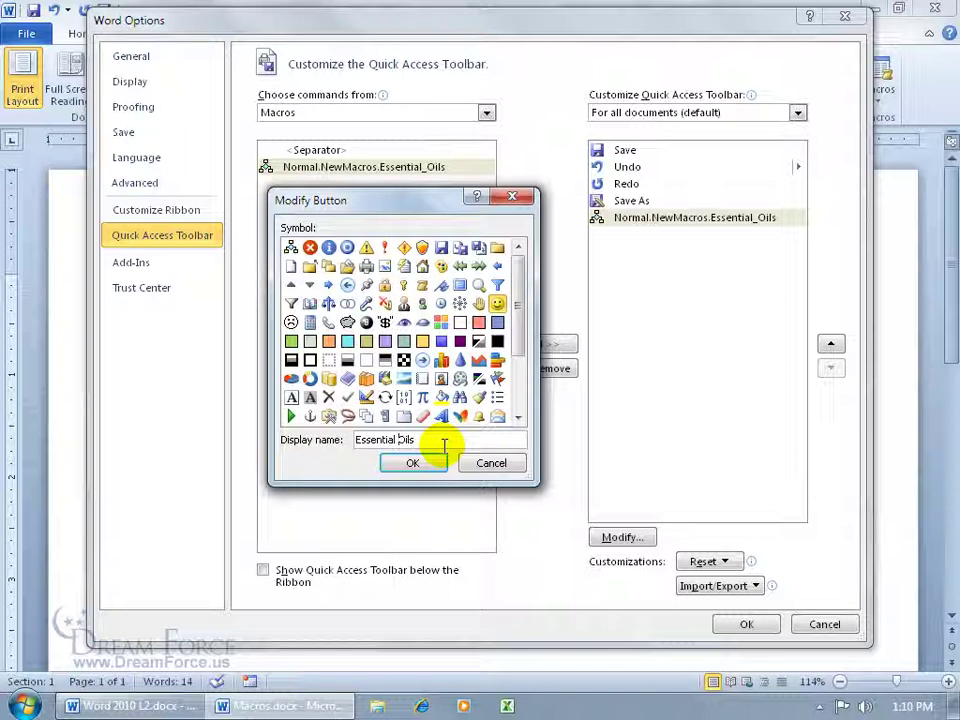
click(418, 462)
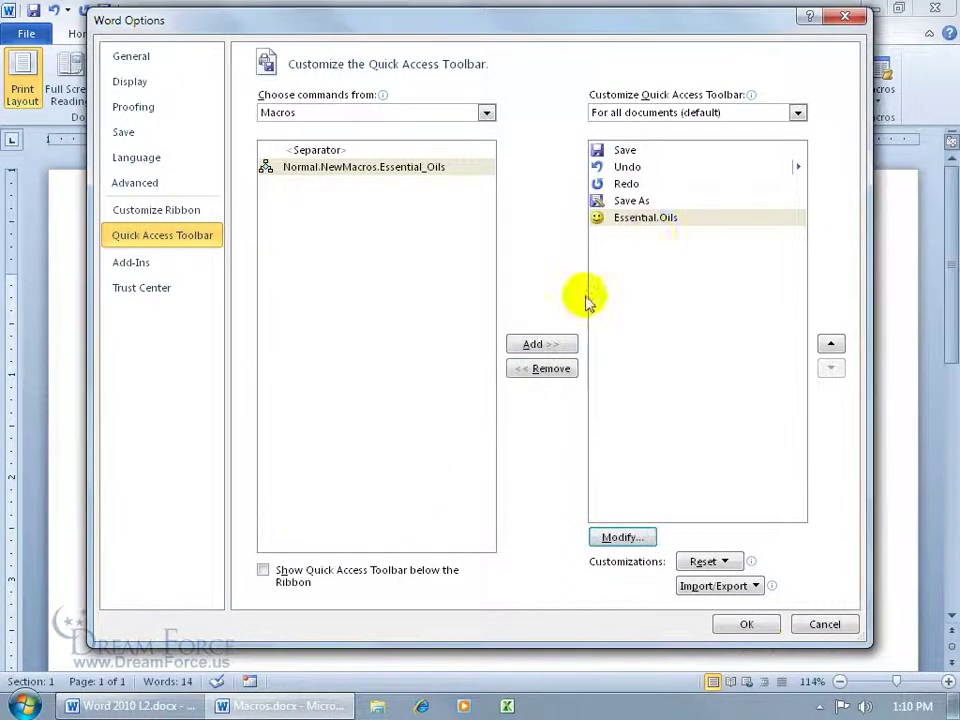
click(748, 626)
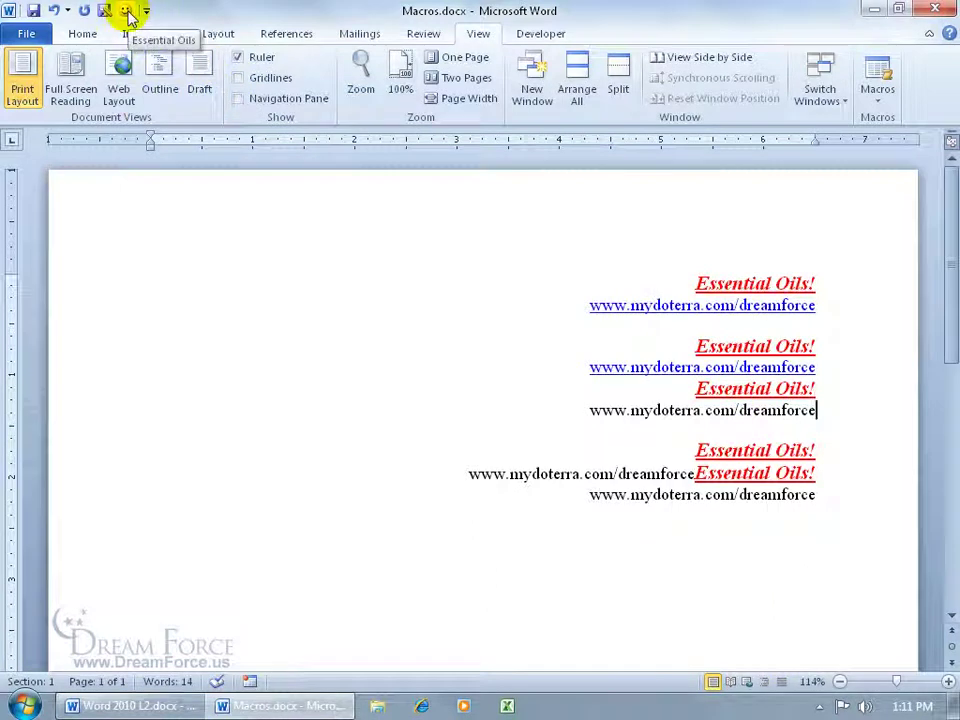
Step: Run the Essential_Oils macro four times from its smiley toolbar button
click(127, 12)
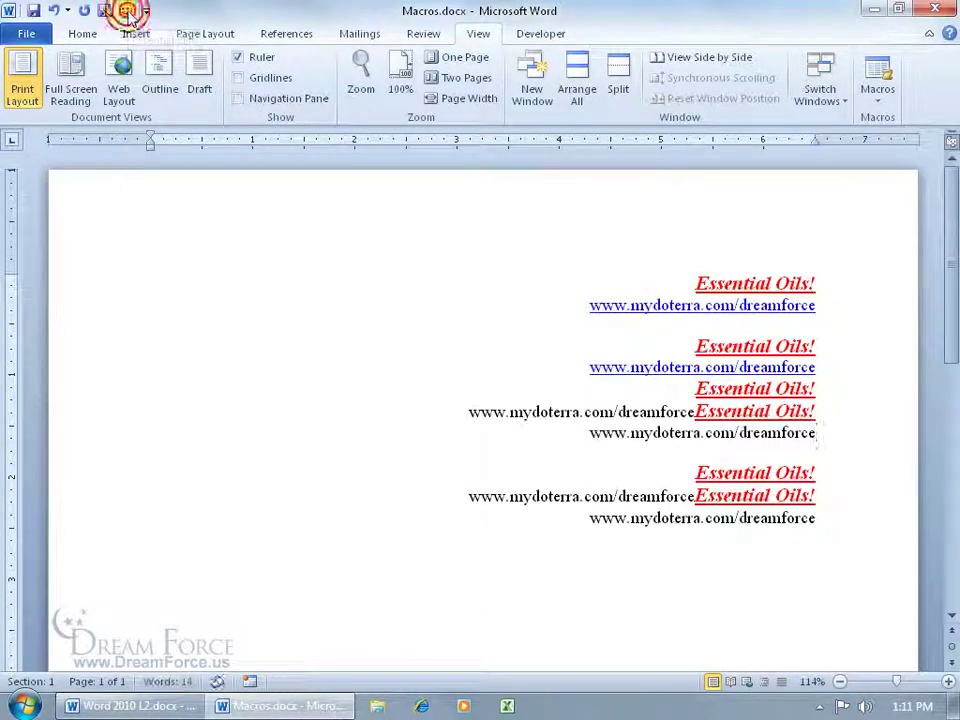
click(127, 12)
click(127, 12)
click(127, 12)
click(127, 12)
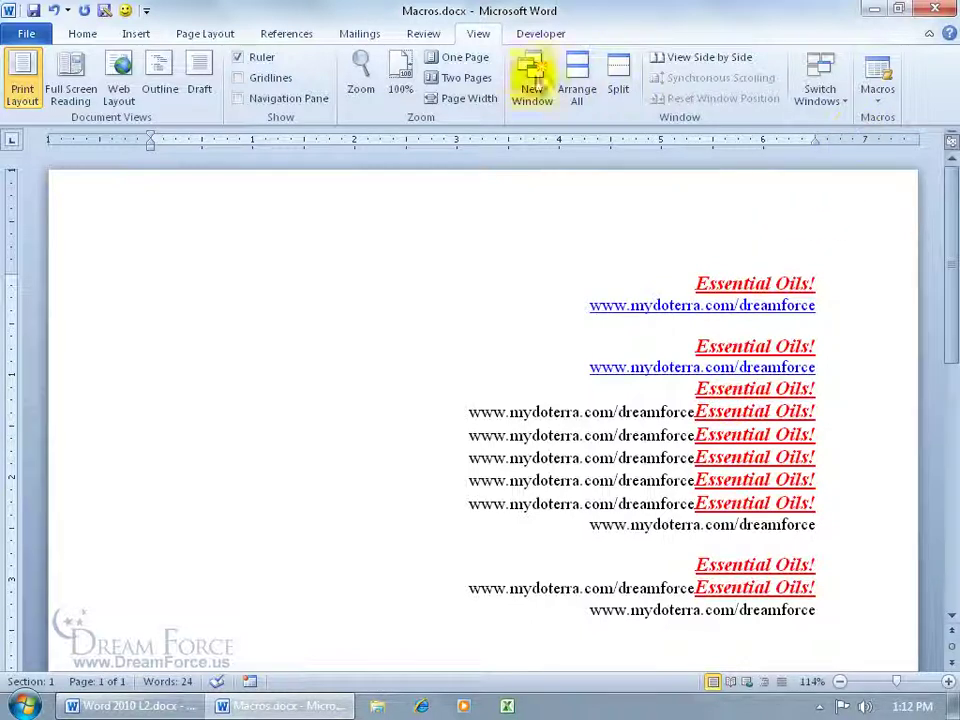
Step: From View Macros, open the Essential_Oils macro for editing in Visual Basic
click(880, 110)
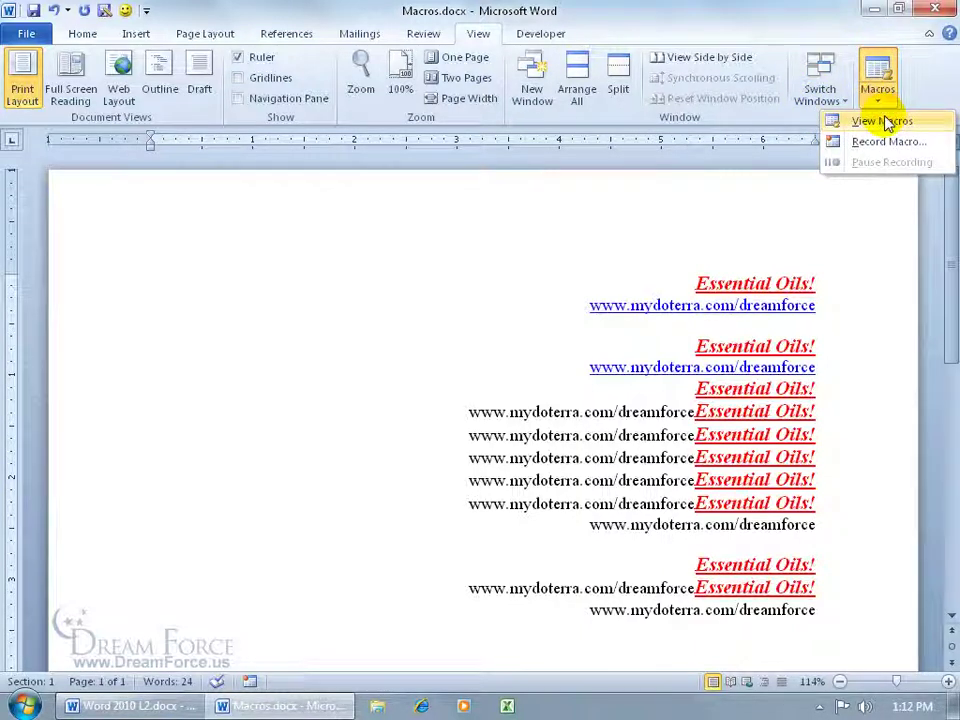
click(882, 121)
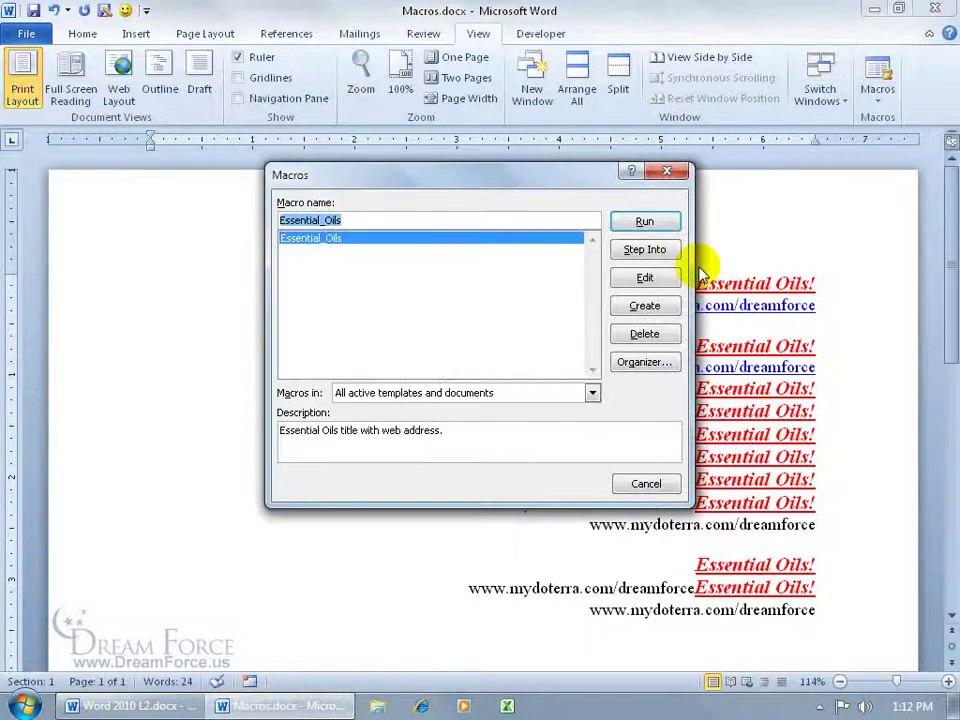
click(644, 277)
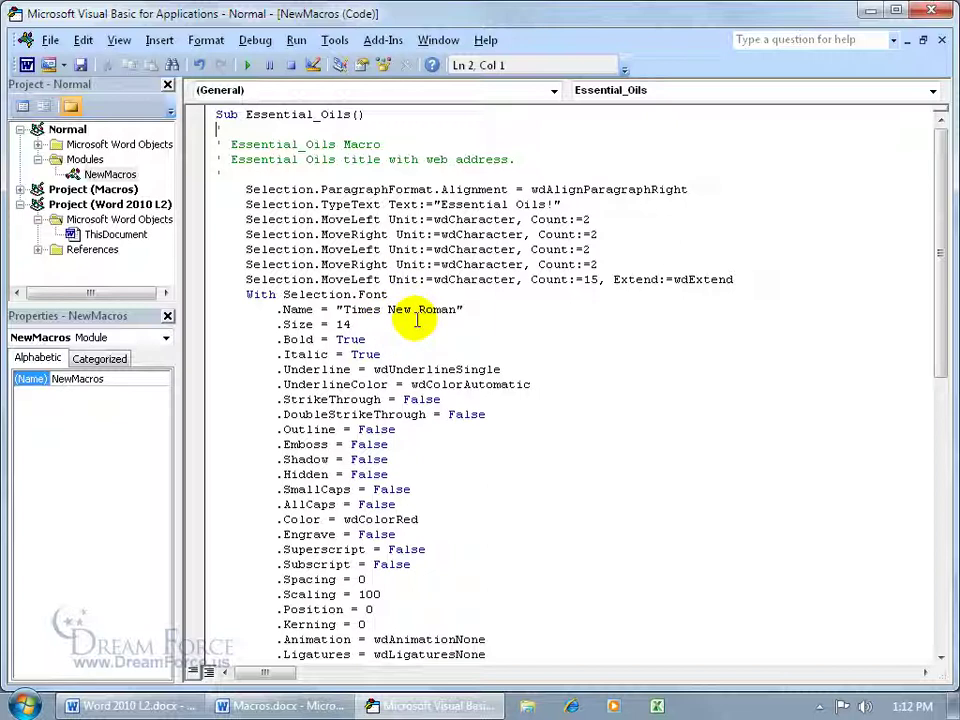
Step: Change the macro code to font Arial, size 16 and colour wdColorBlue
drag(411, 317, 450, 311)
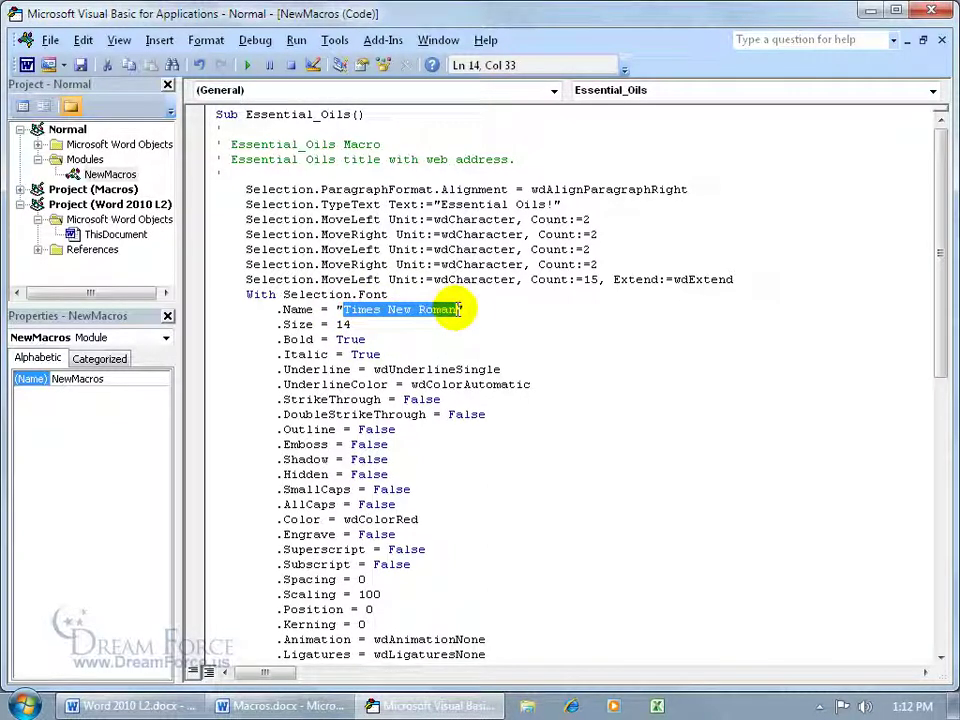
text(Arial)
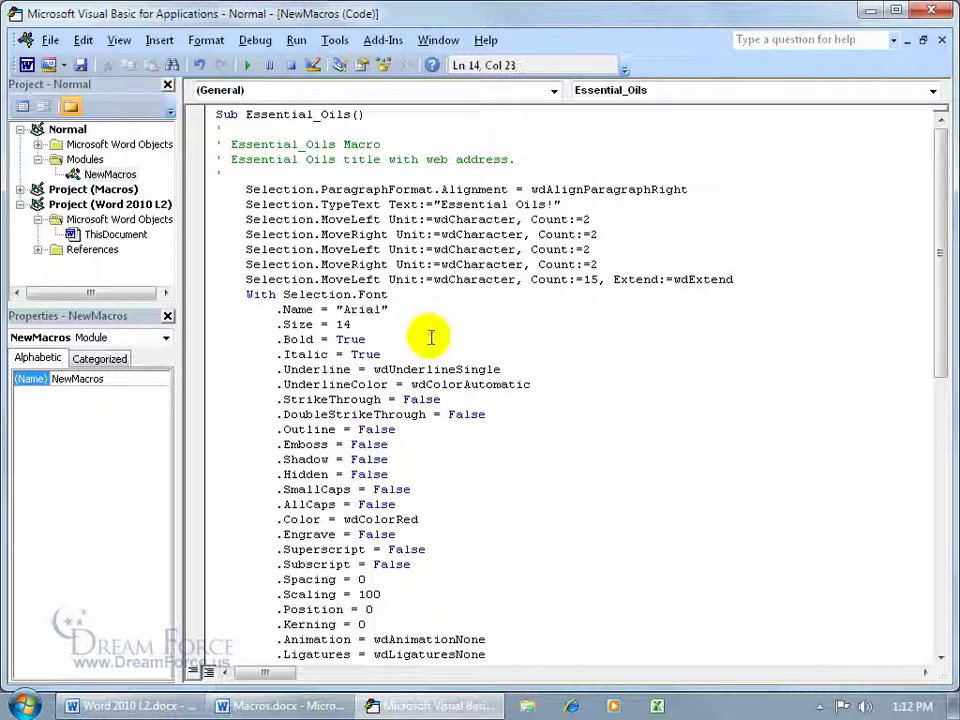
double_click(345, 325)
text(16)
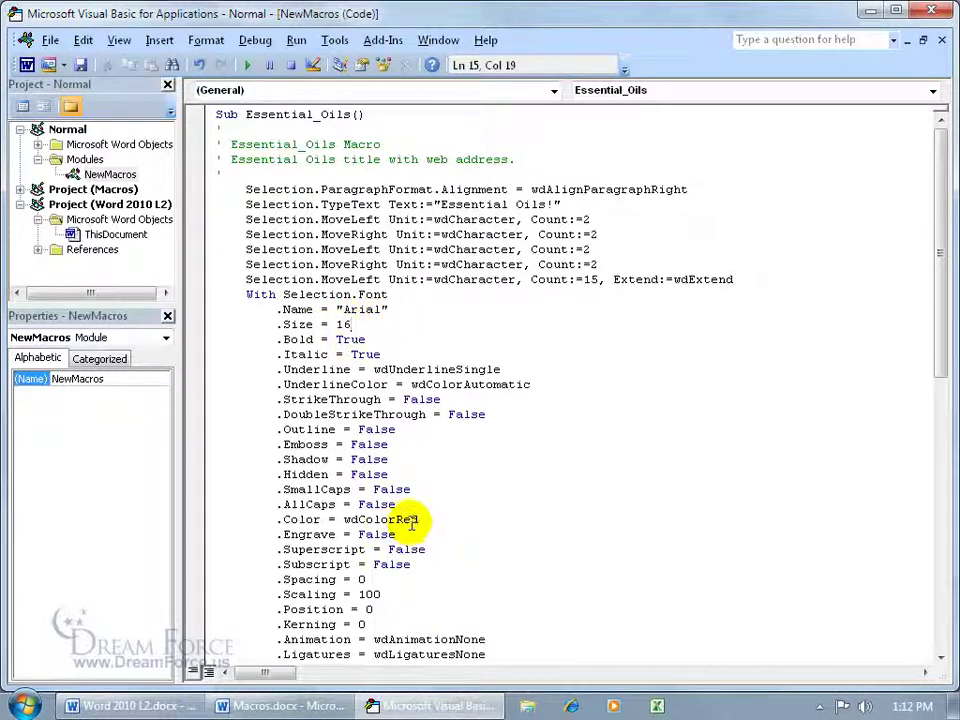
drag(396, 519, 419, 519)
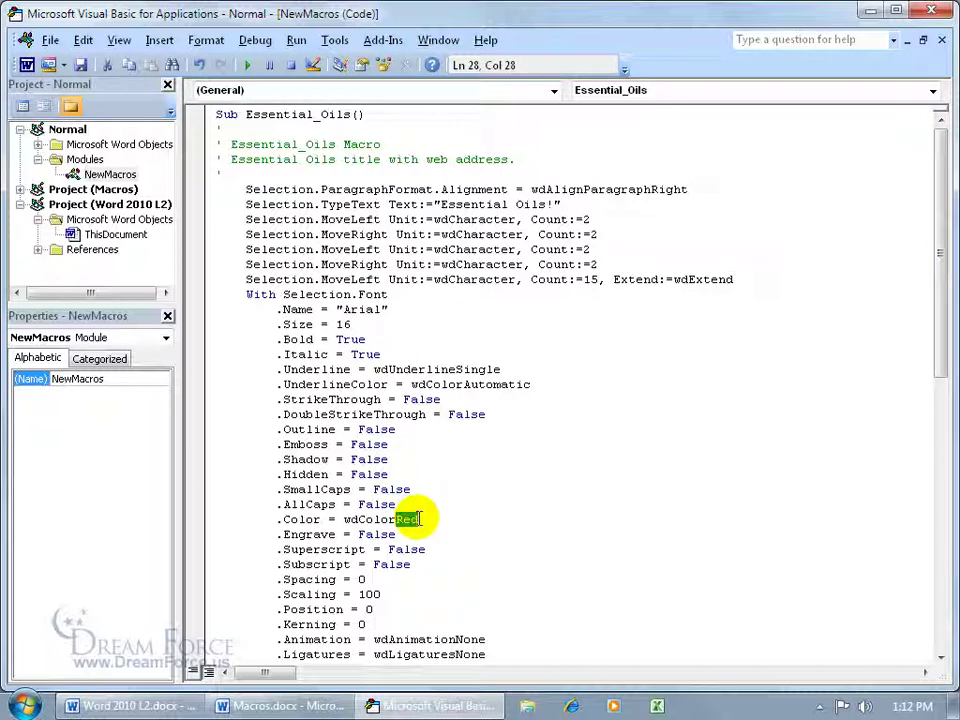
text(Blue)
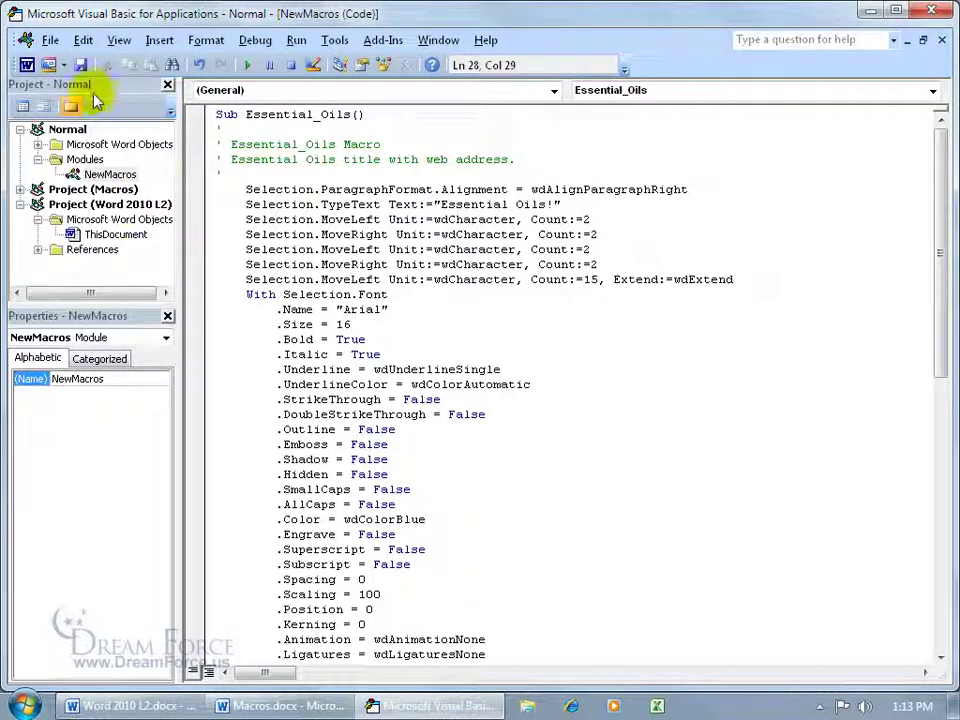
click(48, 40)
Step: Return to Word, start a new line, and run the edited macro for a blue Arial heading
click(70, 176)
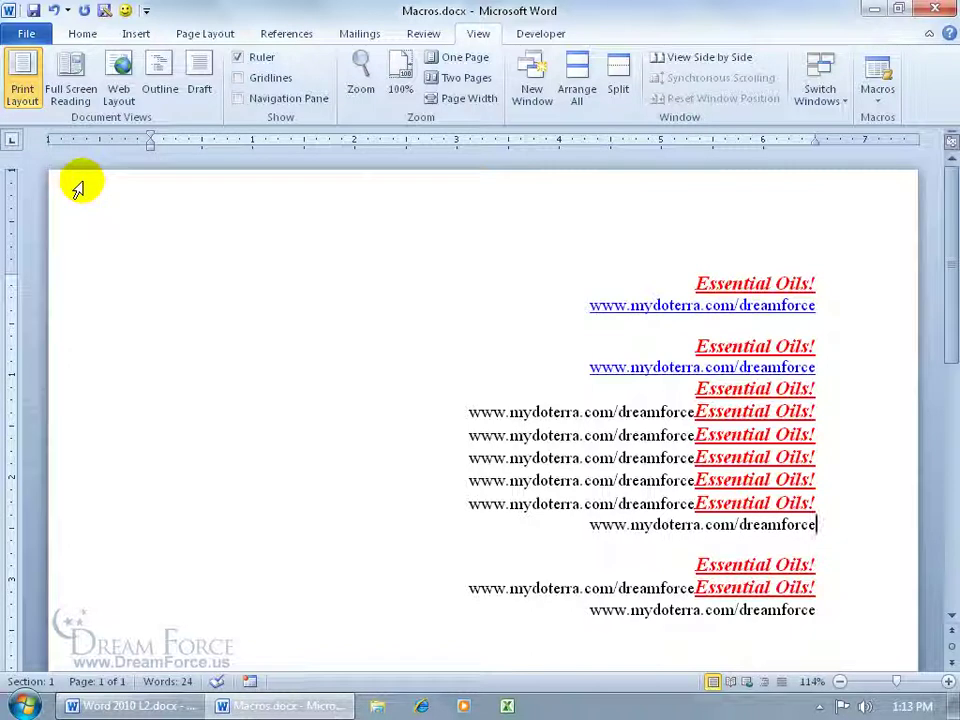
key(Return)
key(Return)
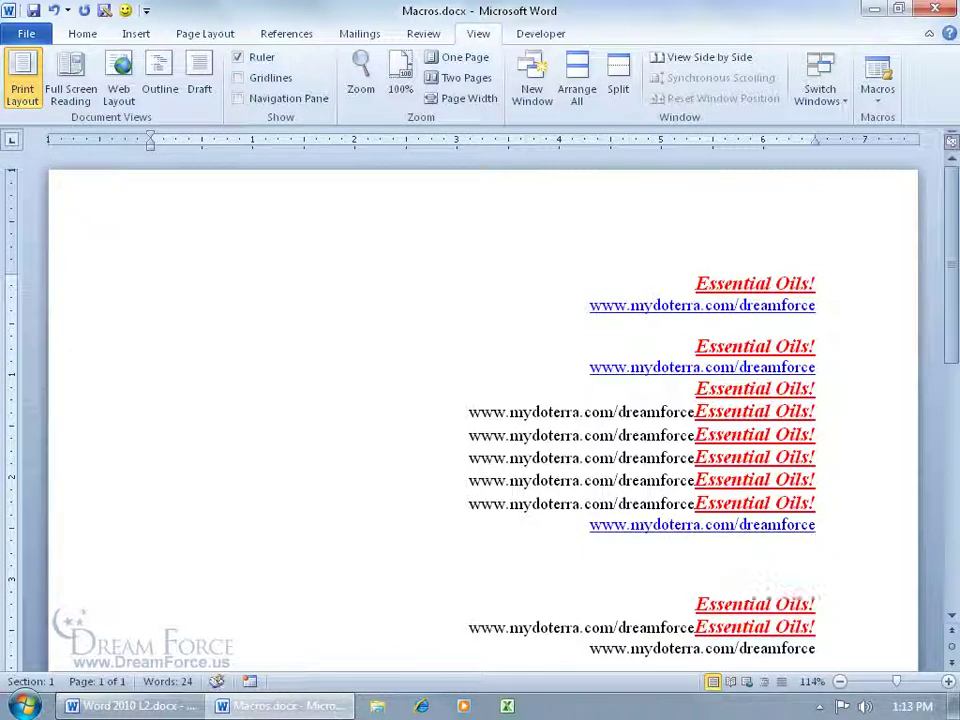
click(125, 11)
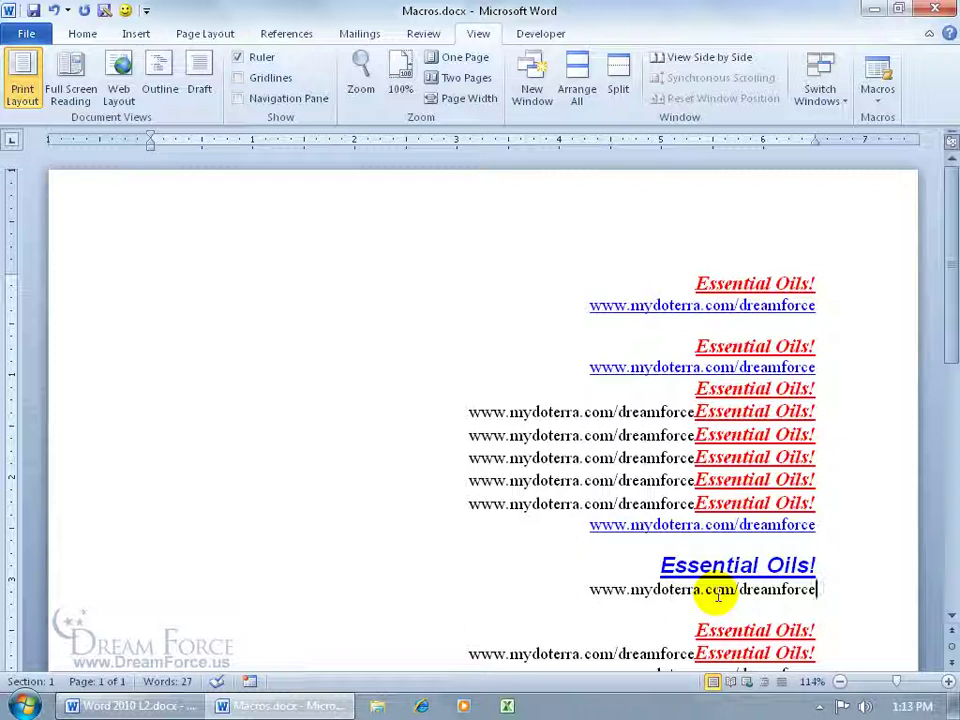
click(881, 80)
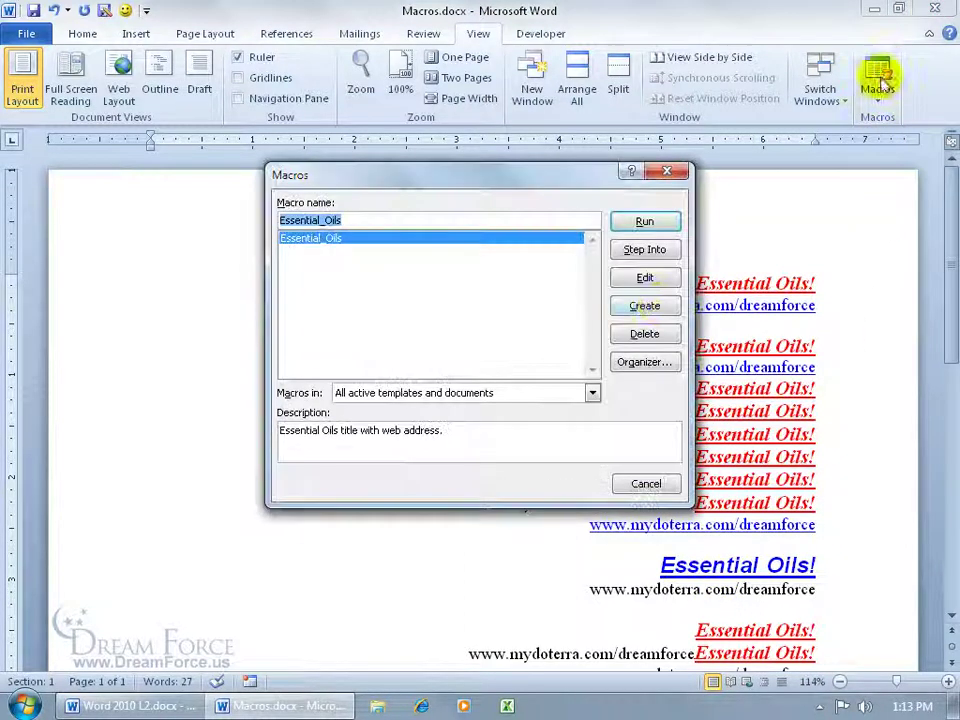
click(643, 277)
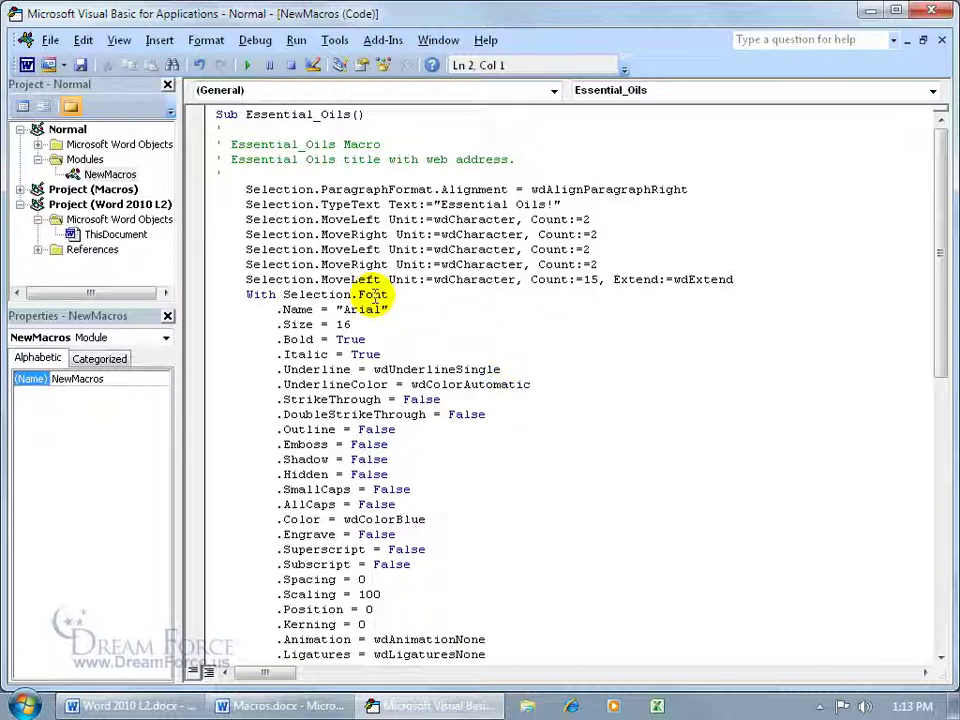
click(322, 279)
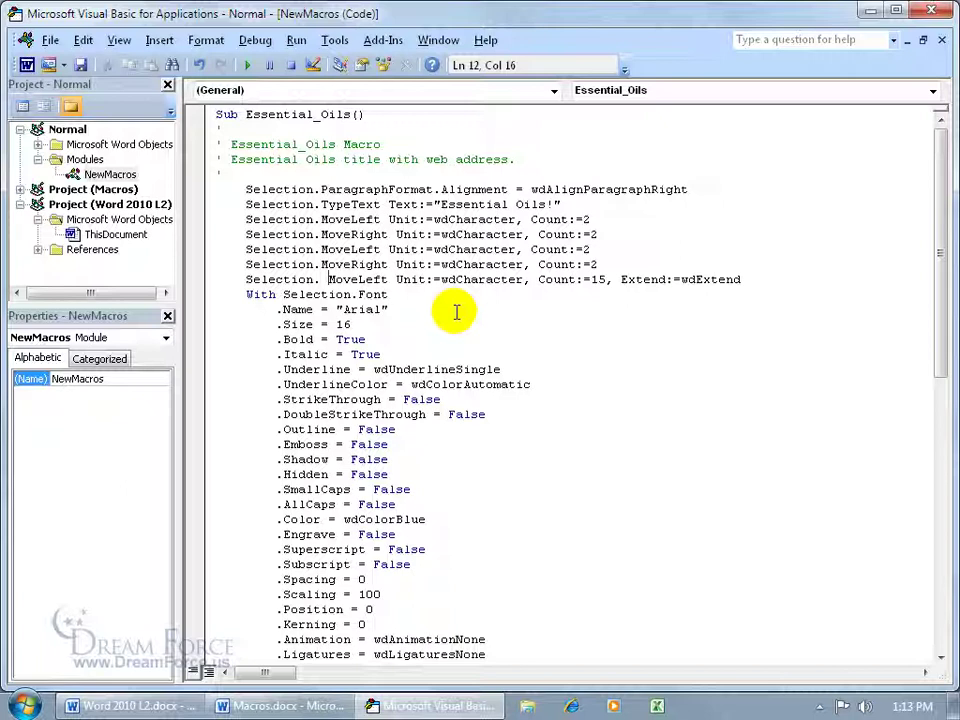
click(930, 10)
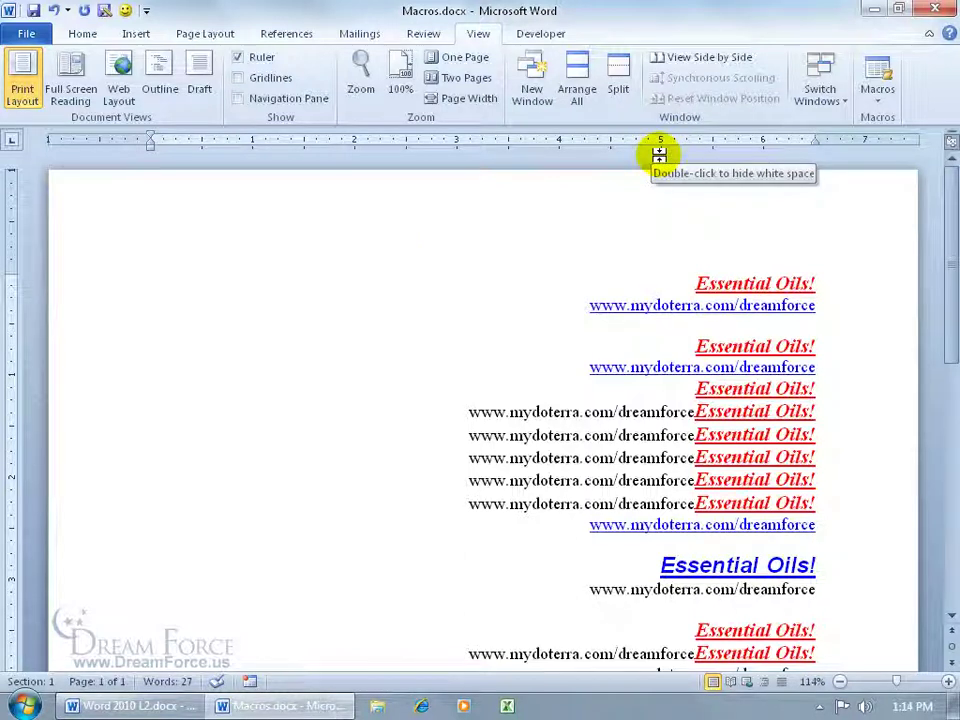
Step: Set the Trust Center Message Bar to never show information about blocked content
click(30, 34)
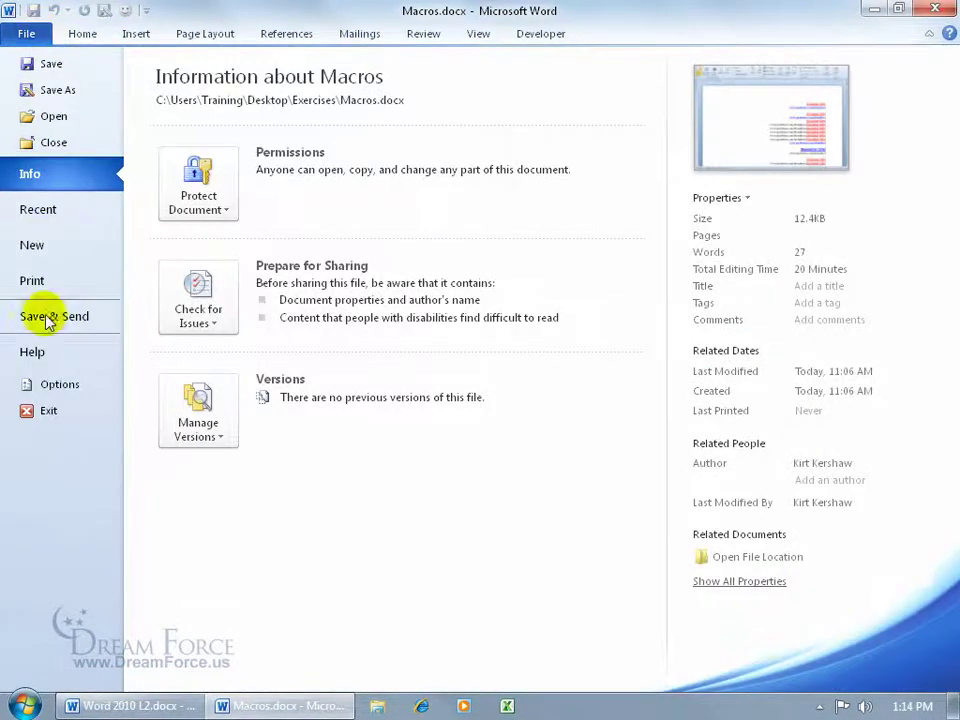
click(51, 386)
click(160, 290)
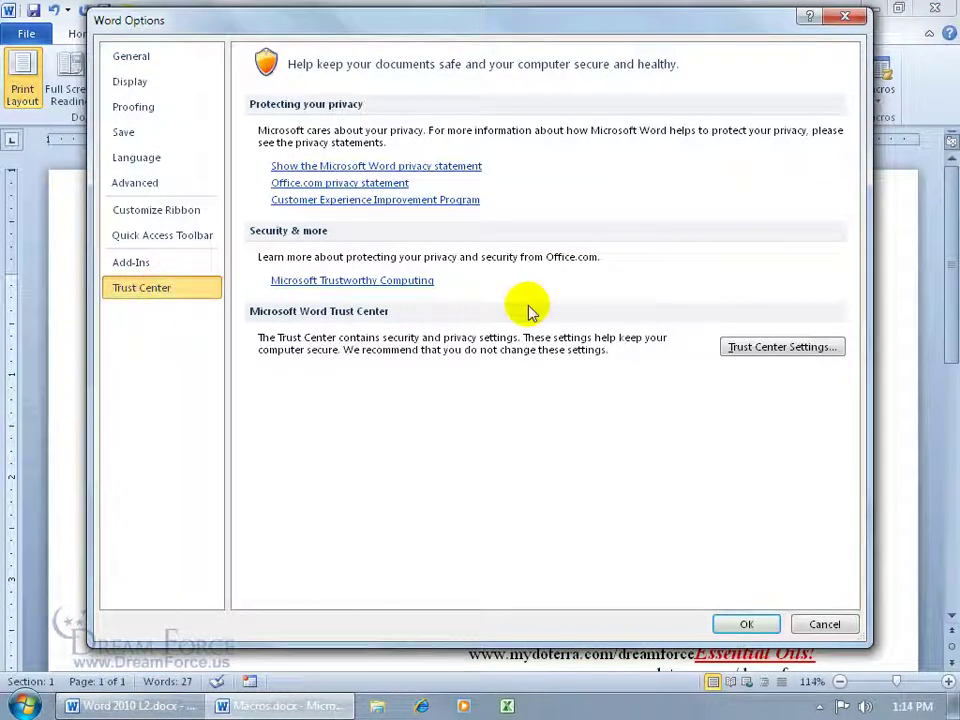
click(782, 347)
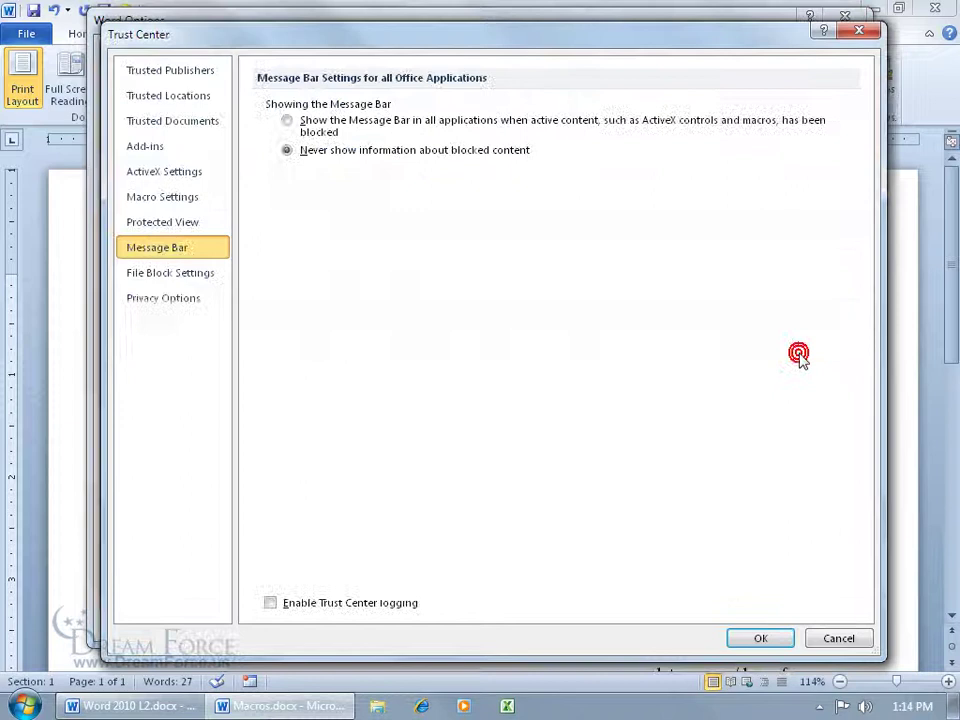
click(189, 198)
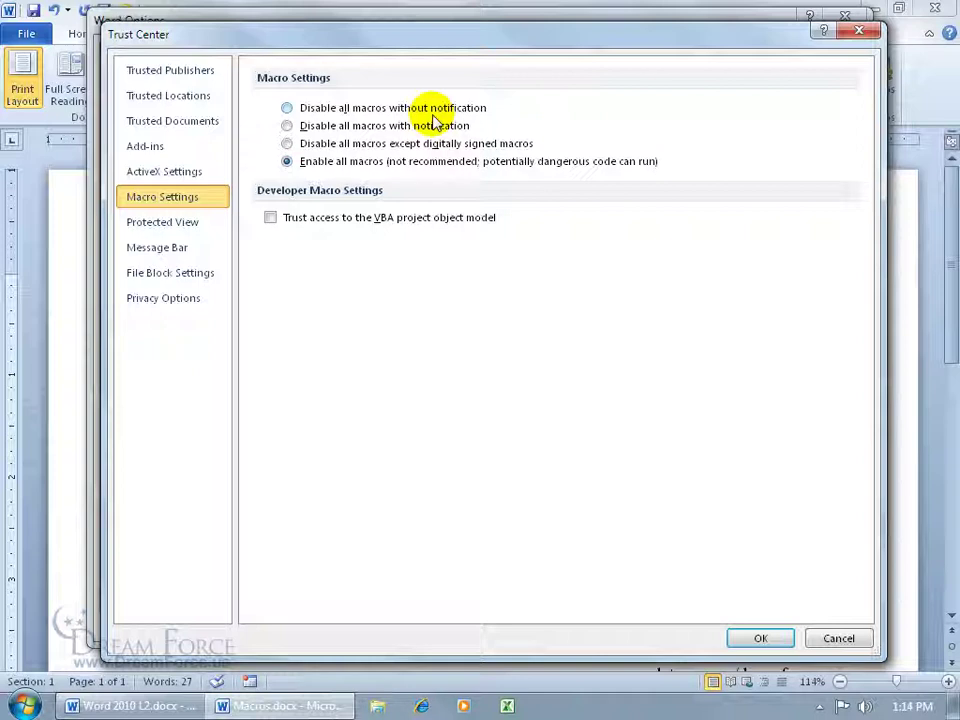
click(184, 249)
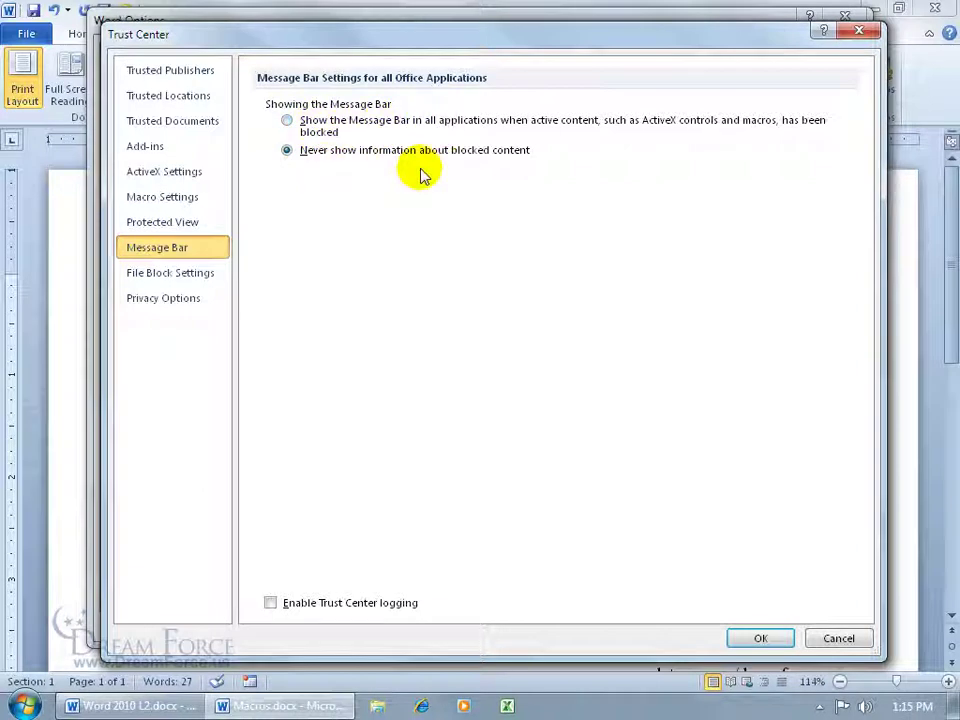
click(188, 199)
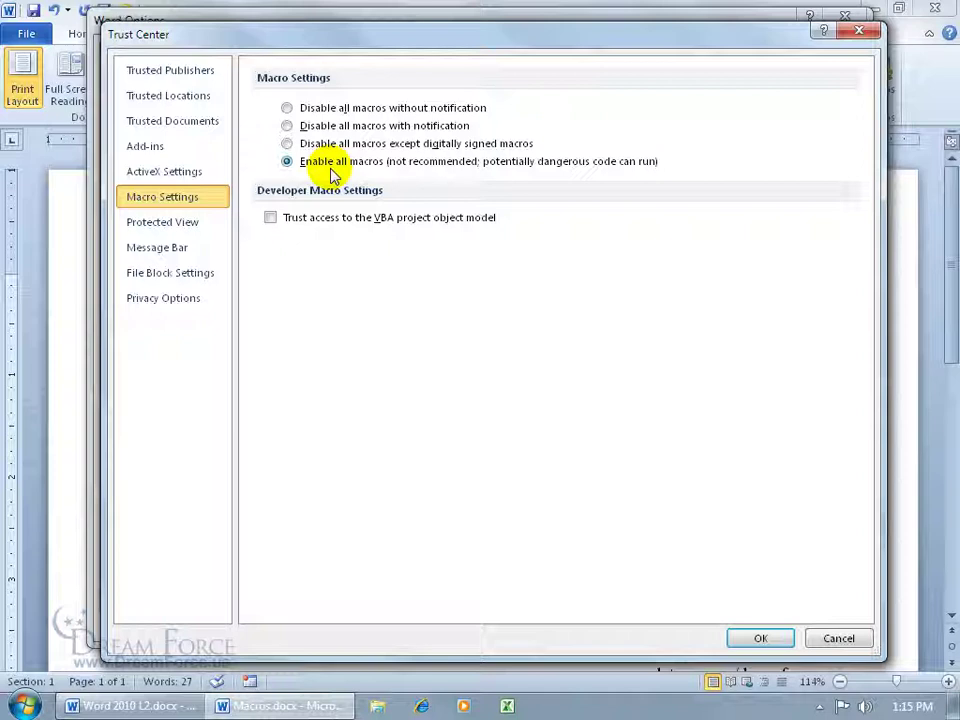
click(192, 249)
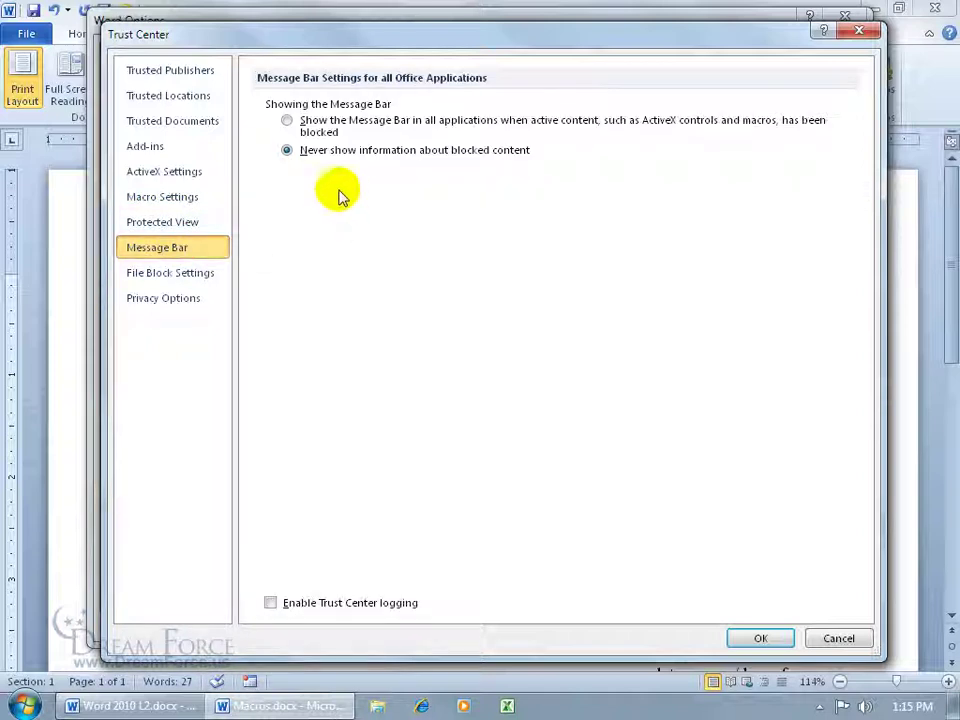
click(750, 638)
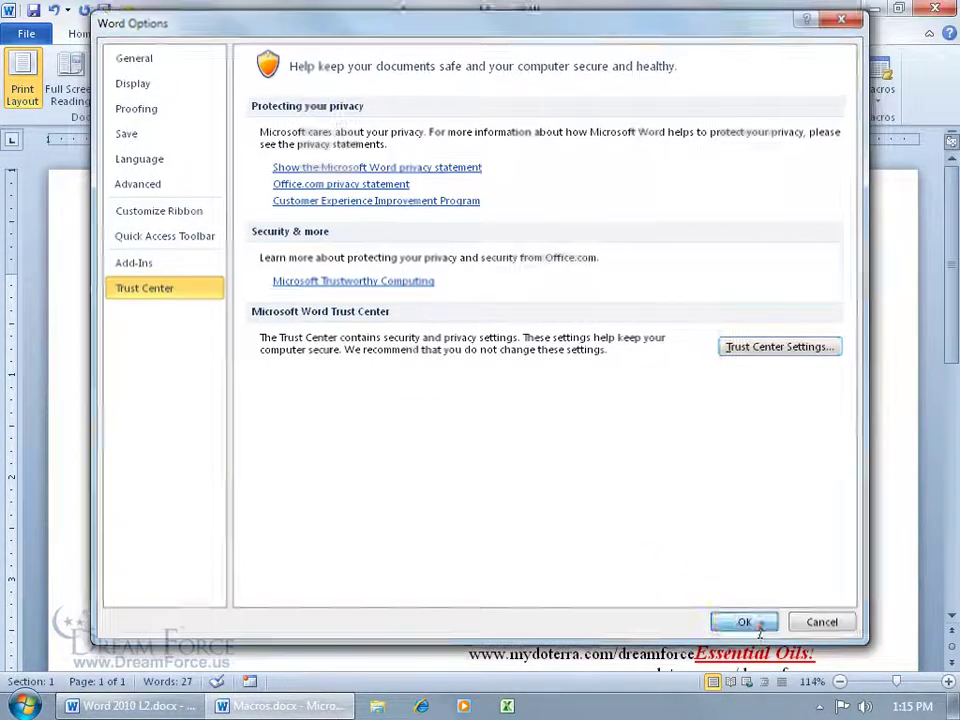
Step: Close Word Options and open the Macros dialog from the Developer tab
click(746, 624)
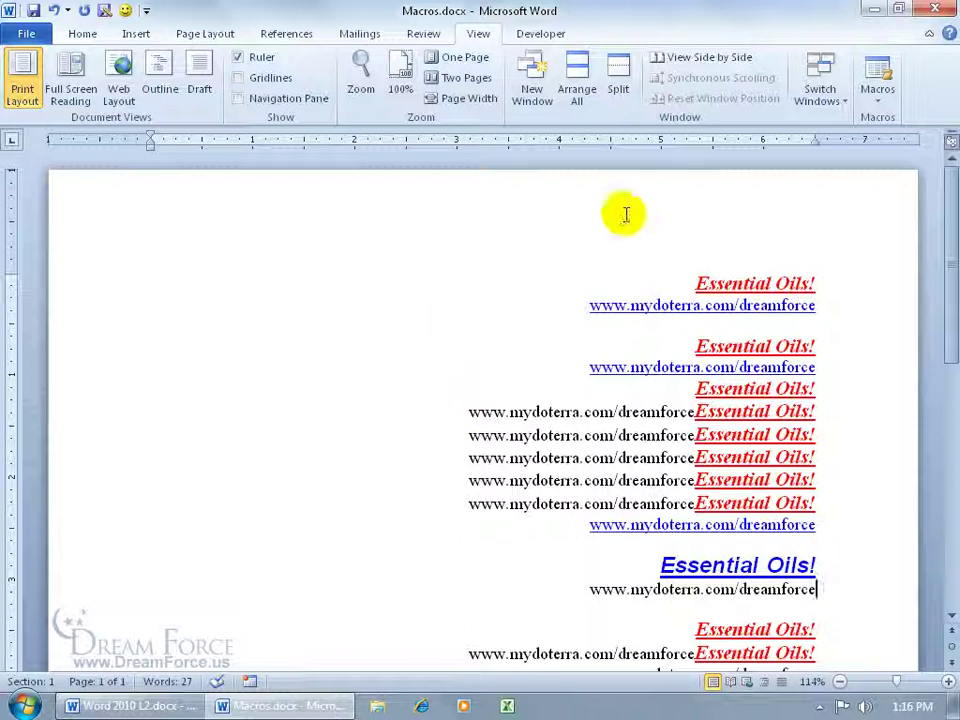
click(540, 34)
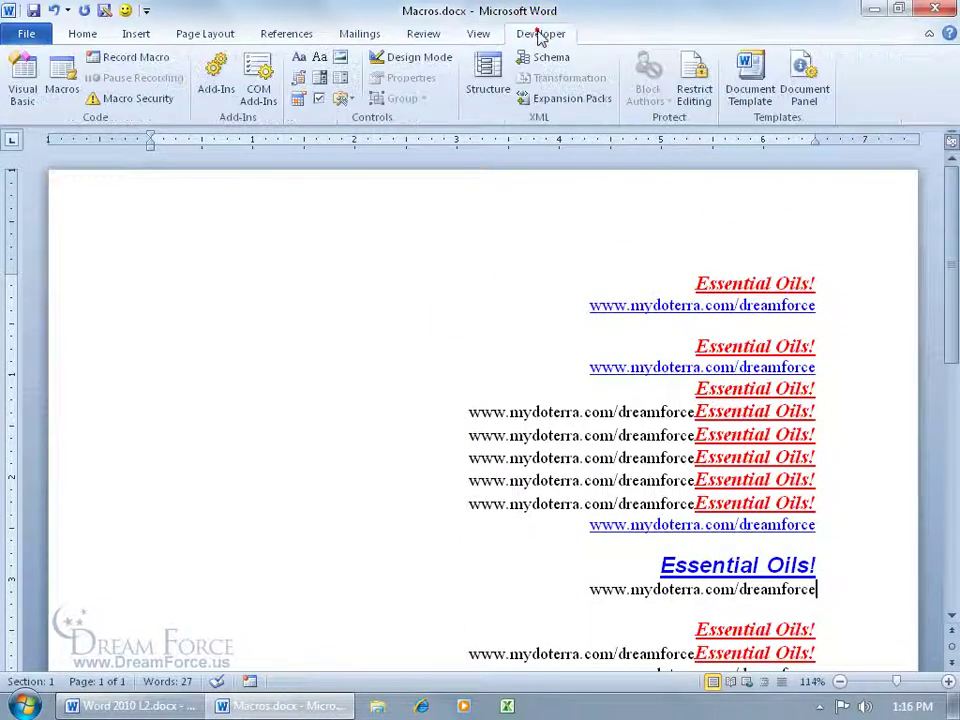
click(62, 78)
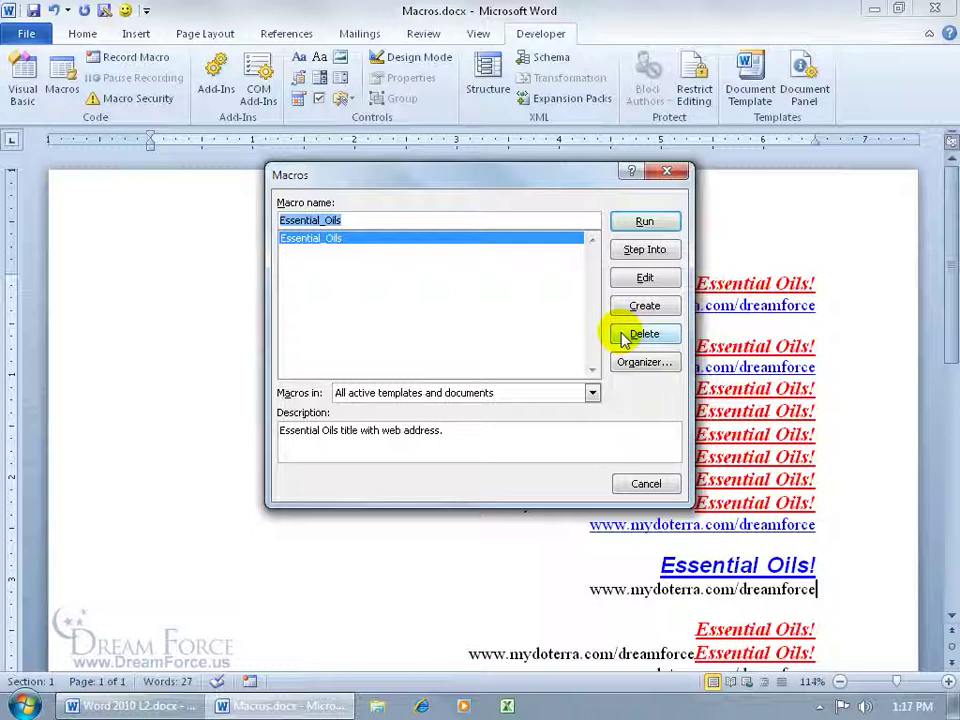
Step: In the Organizer, copy NewMacros from Normal.dotm into Macros.docx, then delete that copy
click(628, 366)
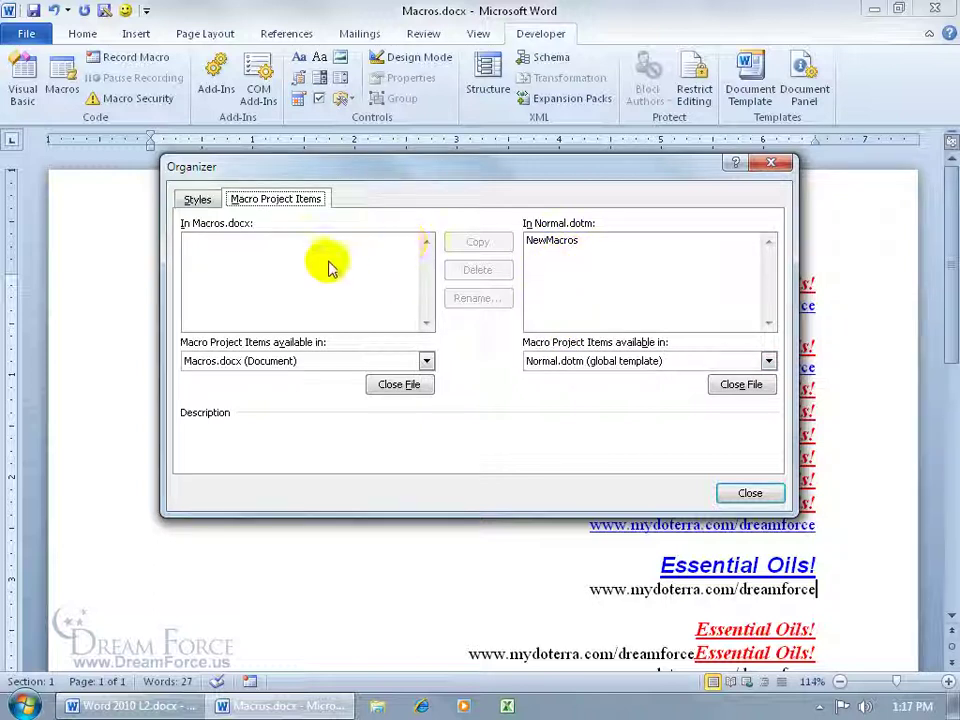
click(552, 240)
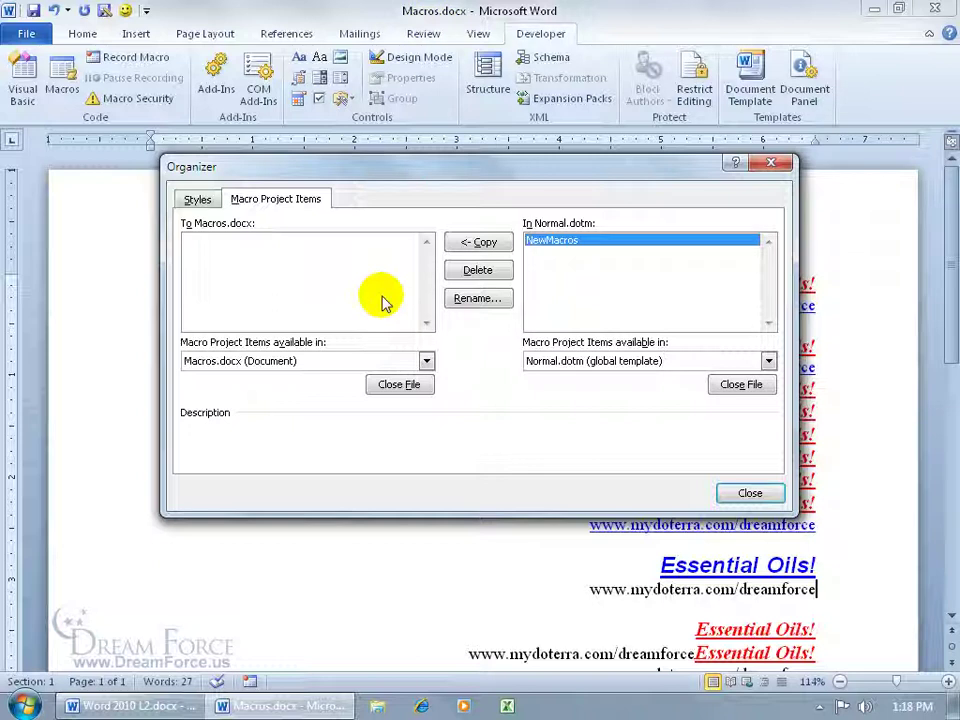
click(484, 242)
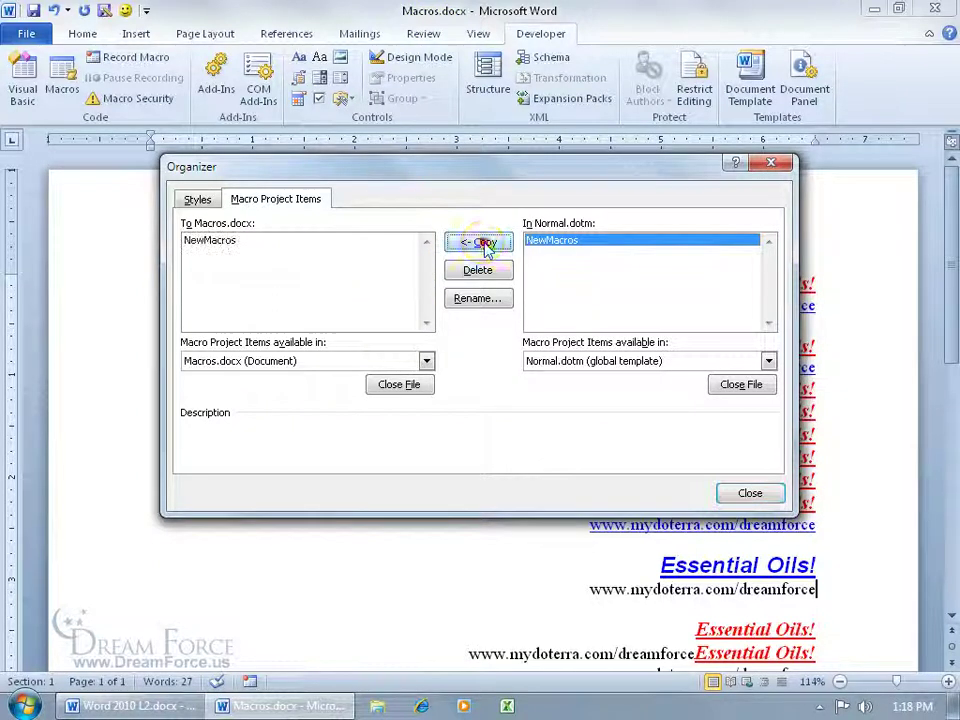
click(216, 244)
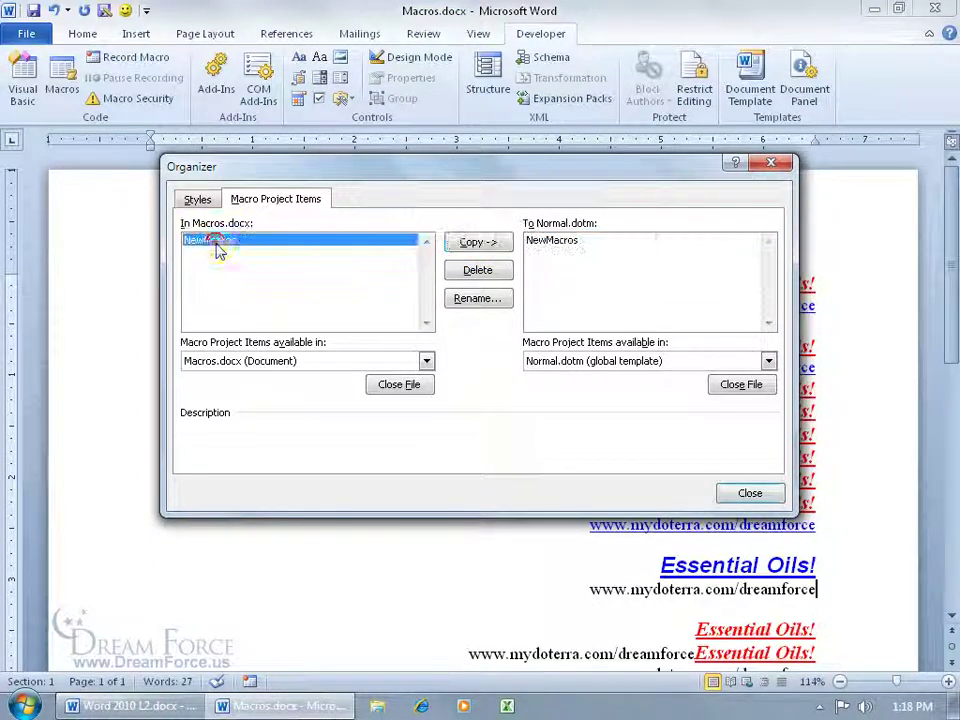
click(476, 270)
click(347, 401)
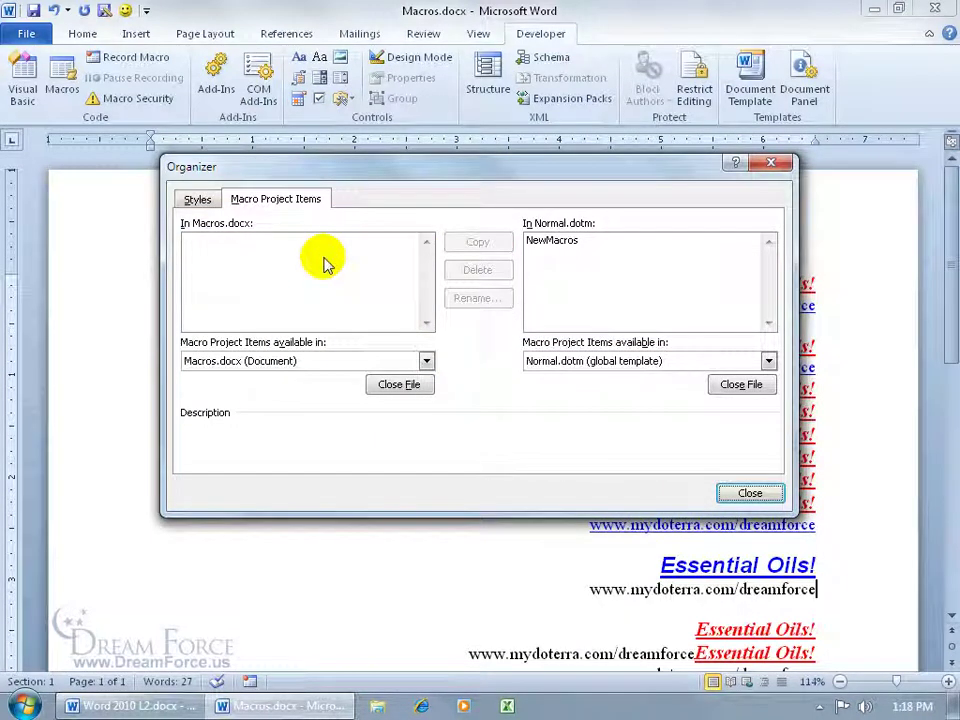
Step: Close Macros.docx in the Organizer's left pane
click(426, 361)
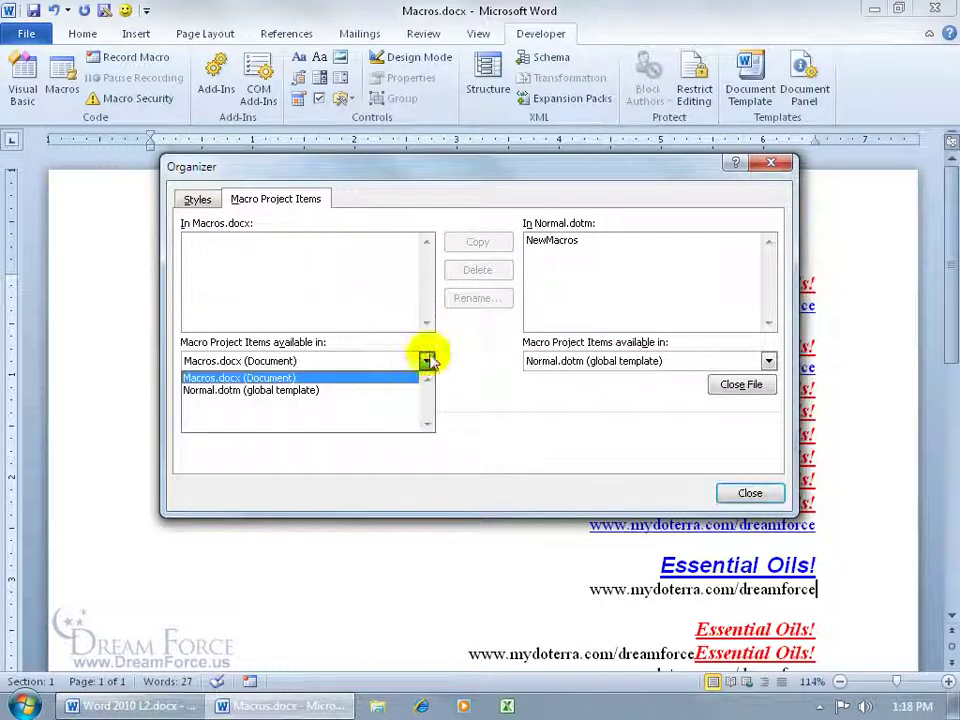
click(446, 333)
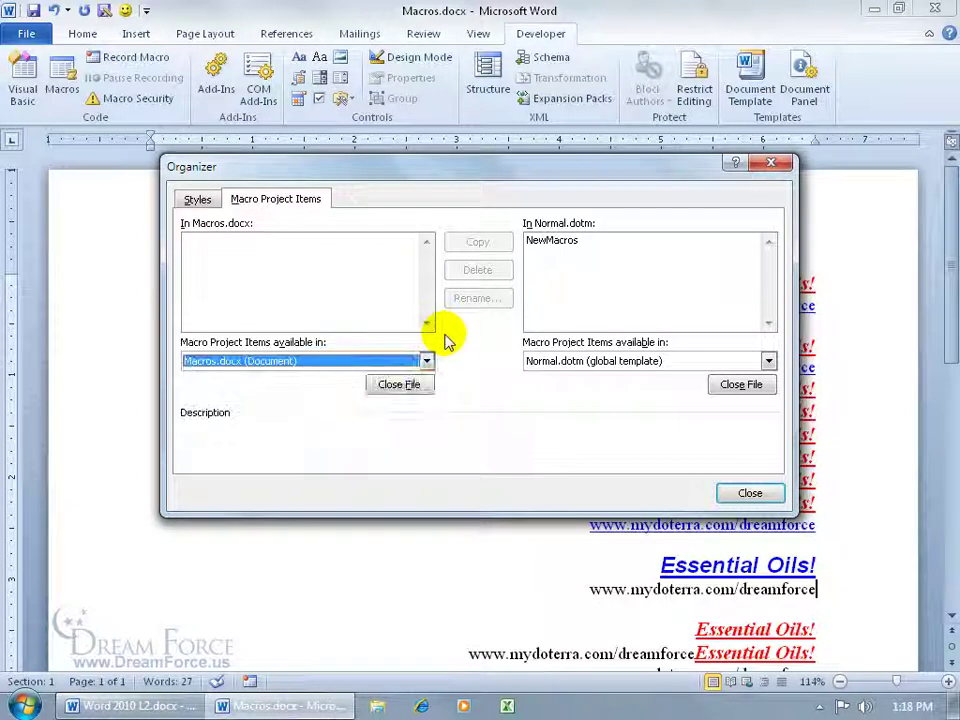
click(399, 385)
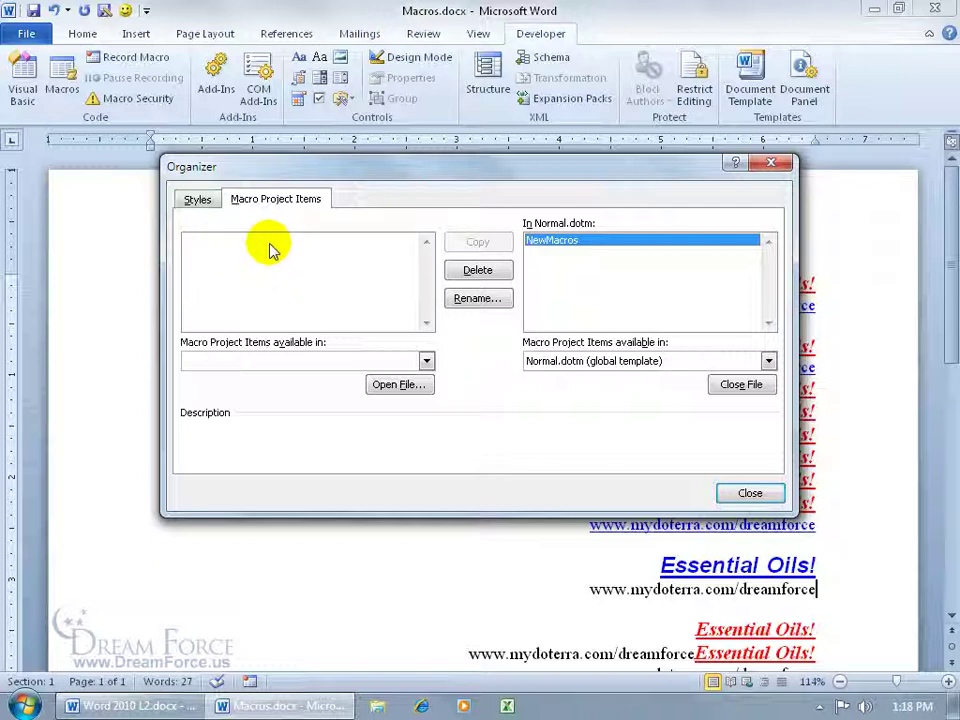
Step: Open Chart It.docx from Desktop\Exercises, using the All Files (*.*) file type
click(396, 386)
click(248, 370)
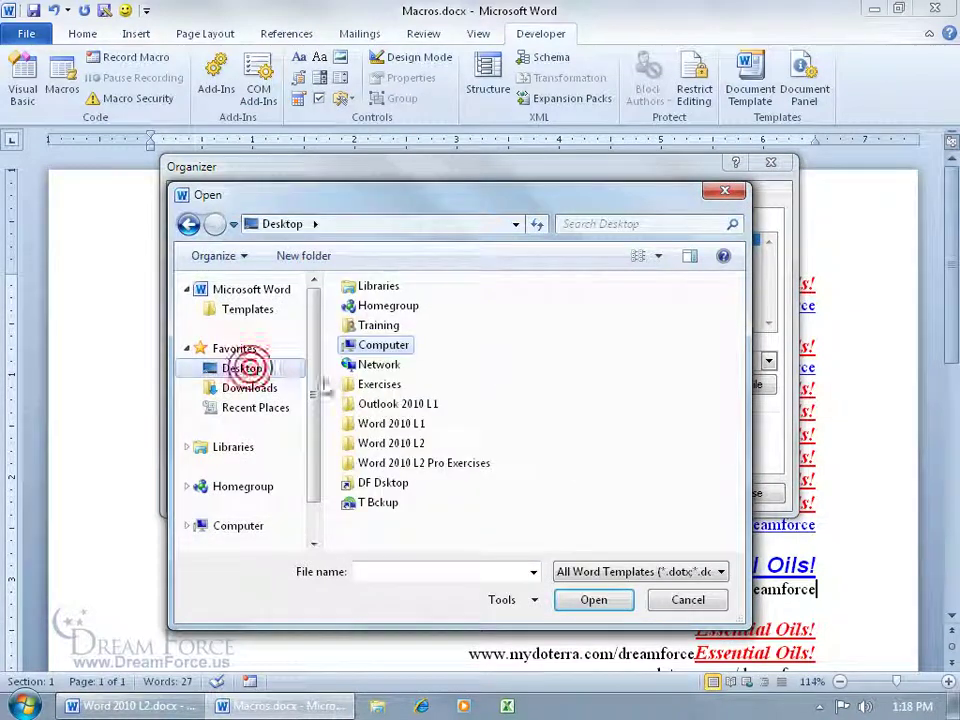
double_click(372, 384)
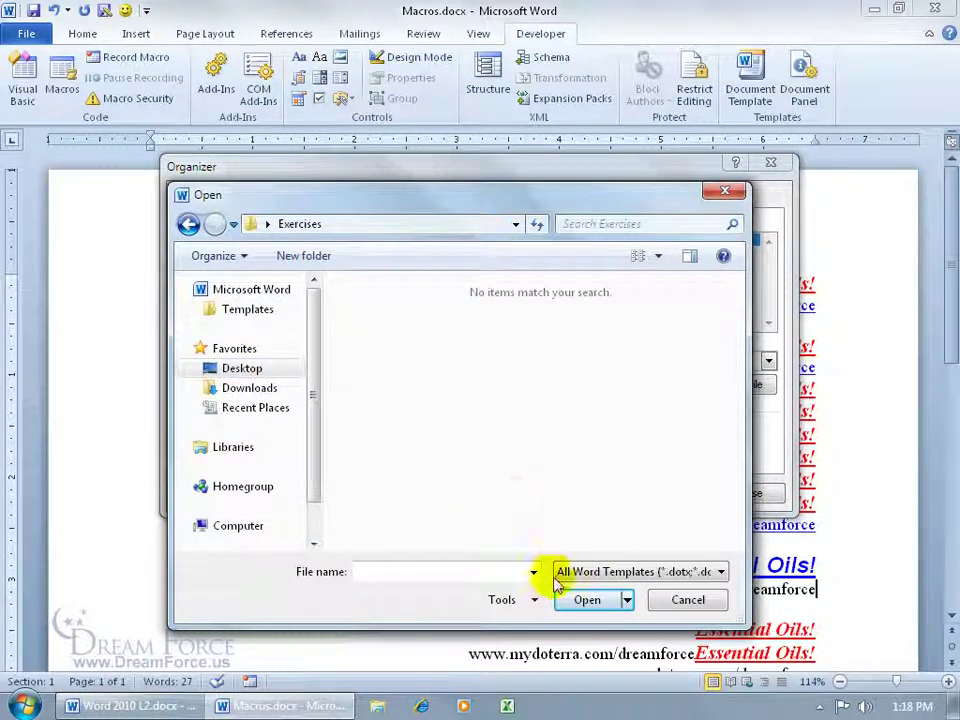
click(622, 575)
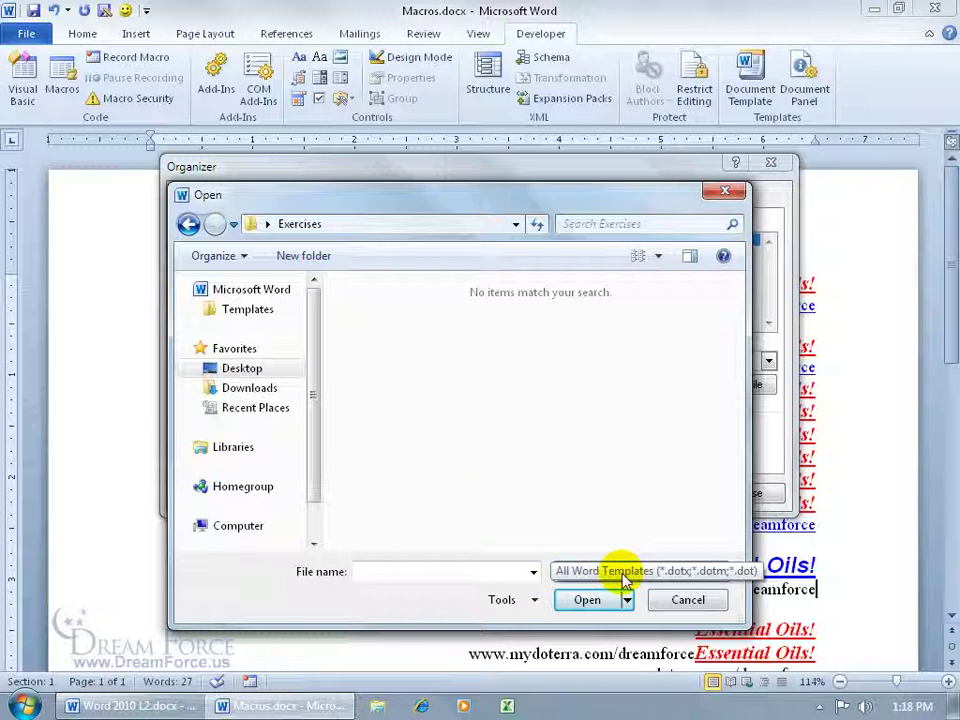
click(623, 577)
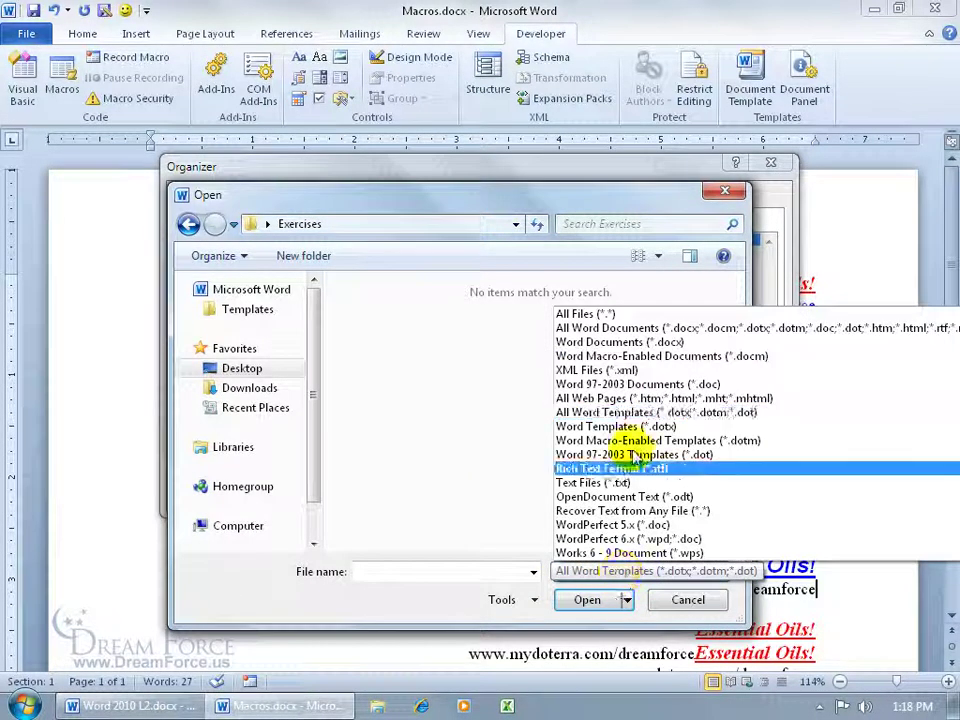
click(611, 314)
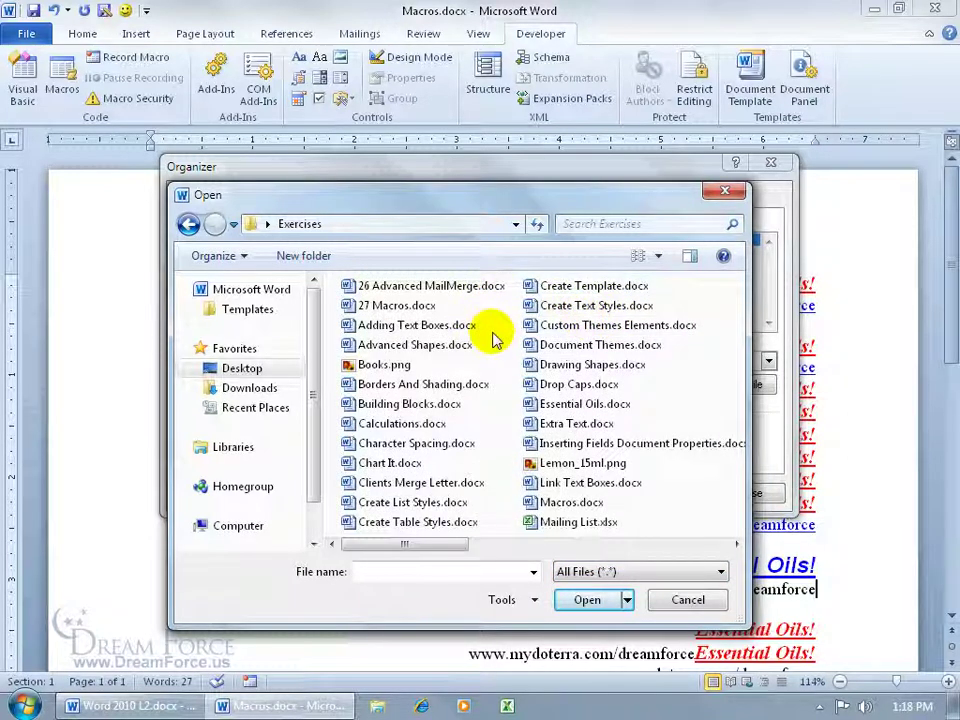
click(390, 464)
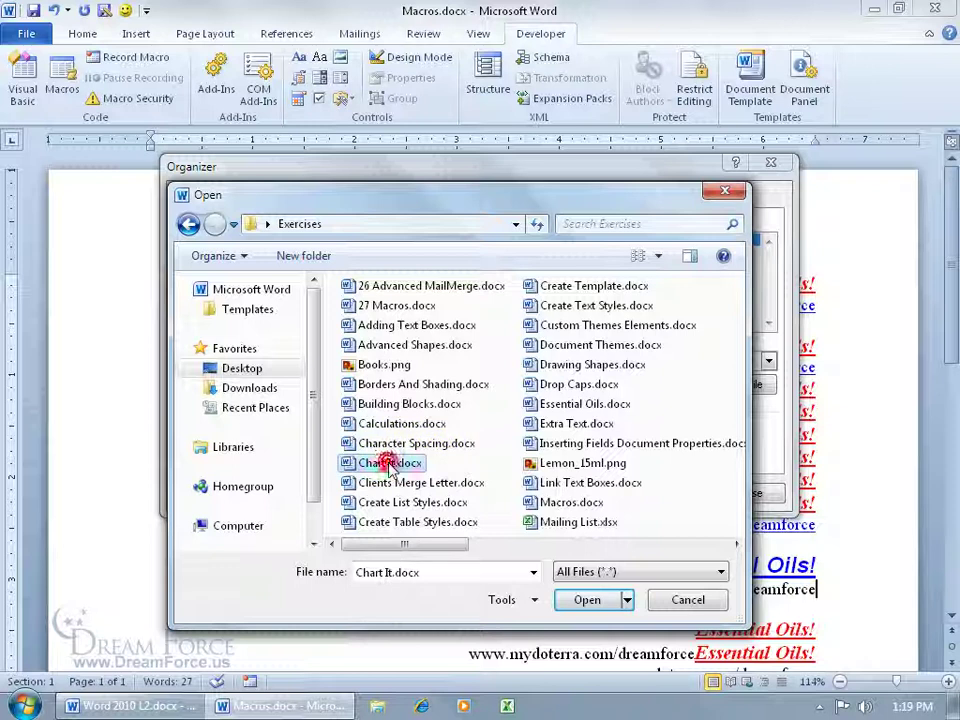
click(588, 599)
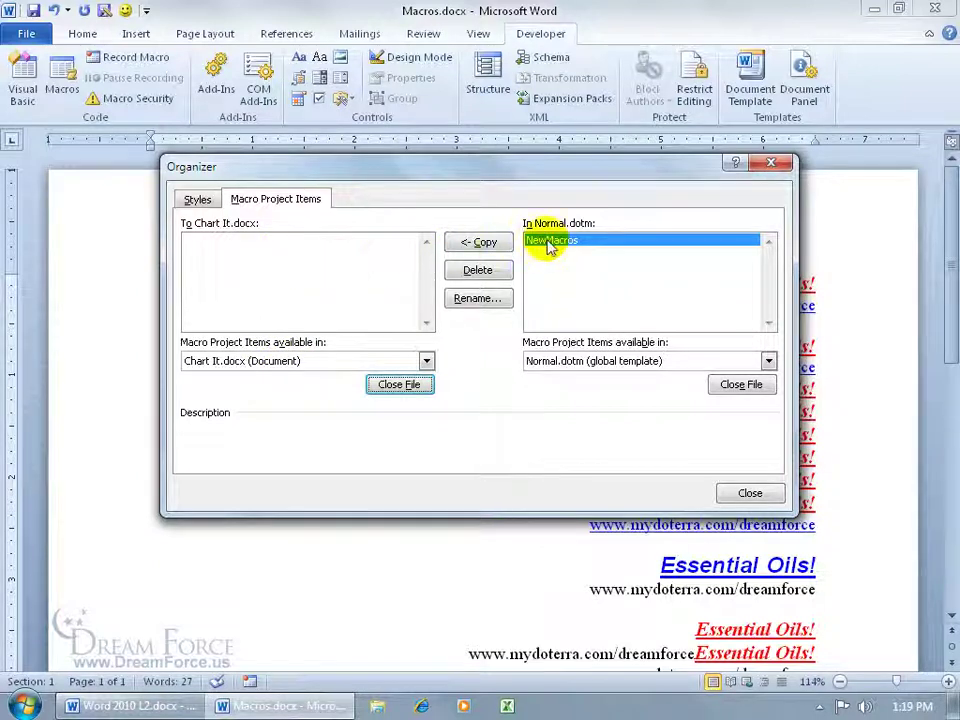
Step: Copy NewMacros into Chart It.docx, then close the Organizer without saving Chart It.docx
click(478, 242)
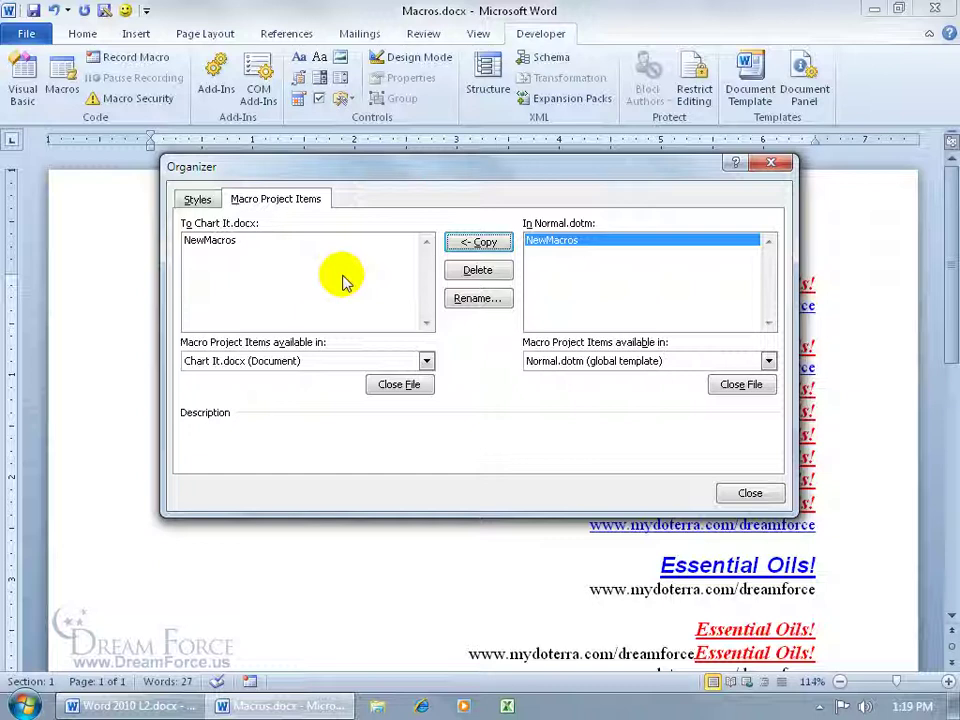
click(752, 491)
click(478, 379)
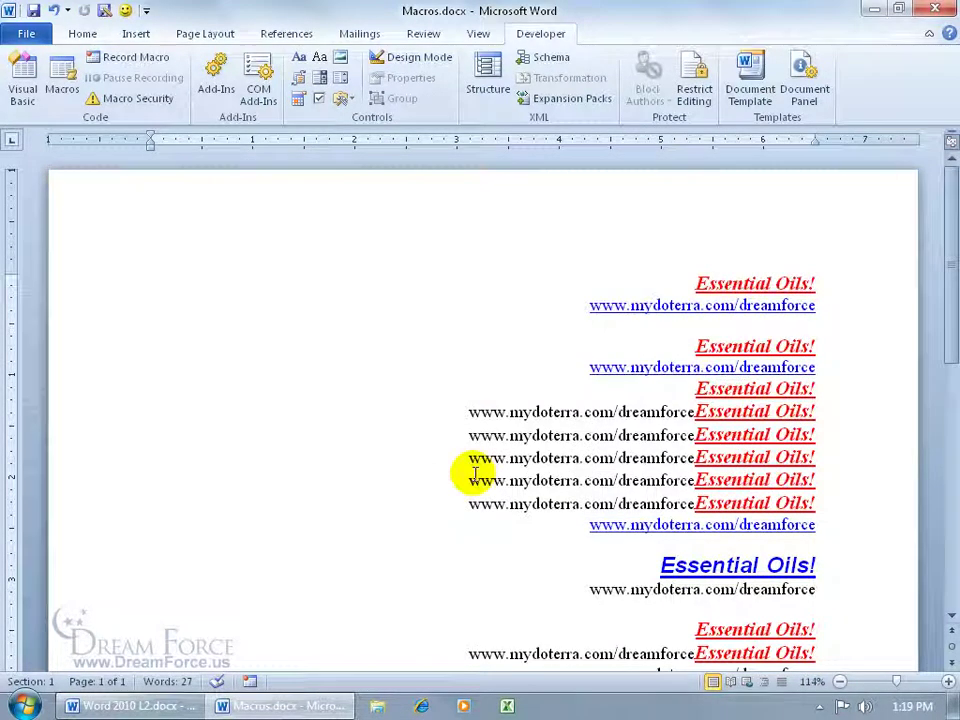
Step: Delete the Essential_Oils macro and confirm its toolbar button no longer finds it
click(62, 86)
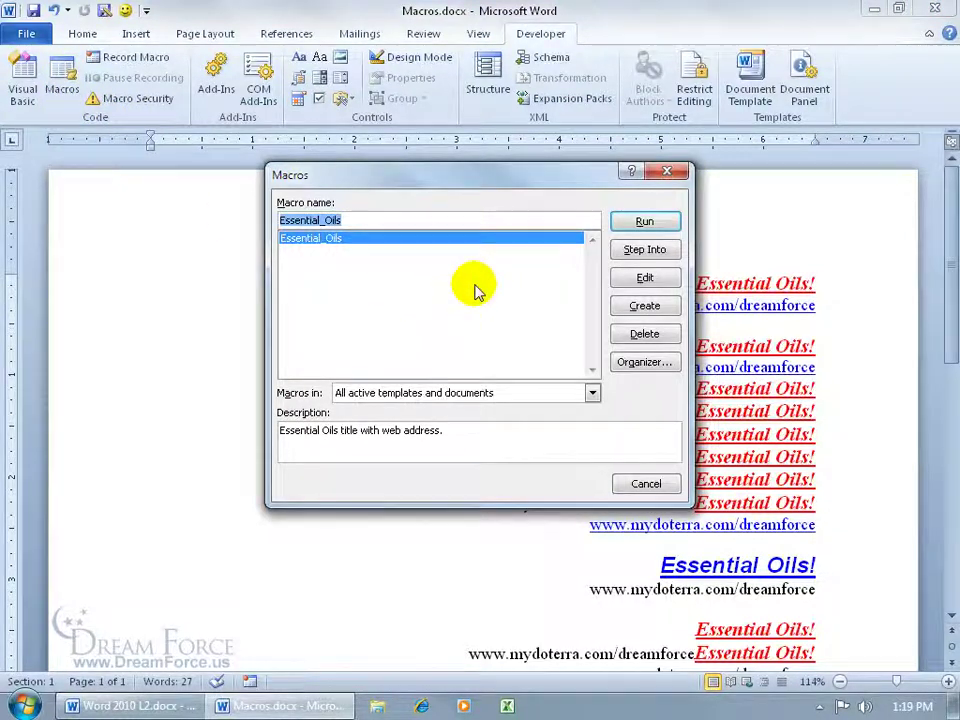
click(667, 341)
click(409, 400)
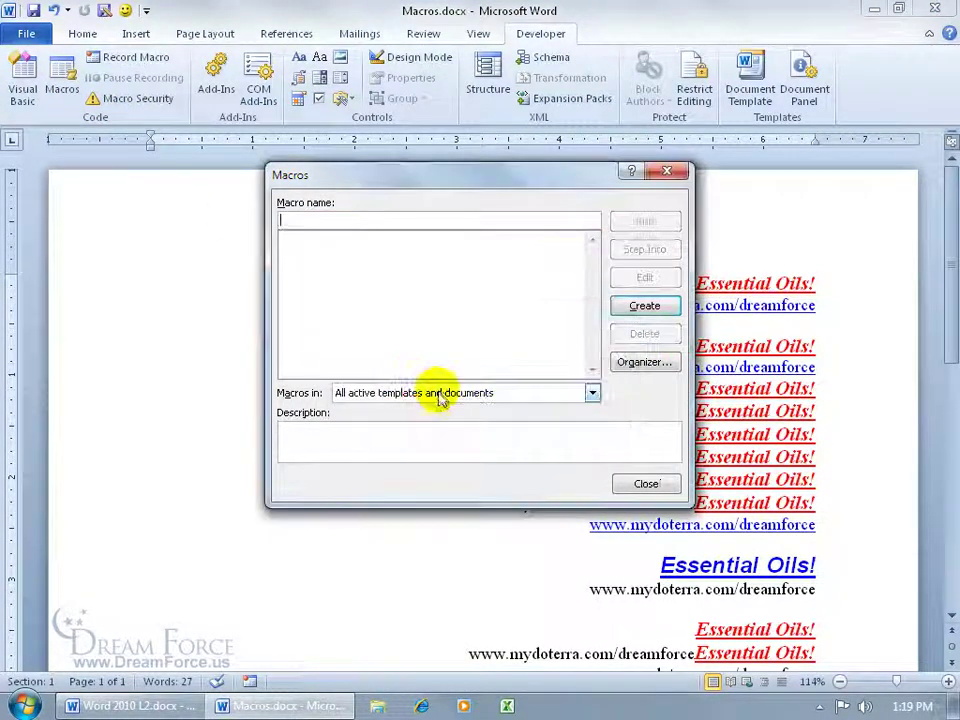
click(646, 483)
click(126, 12)
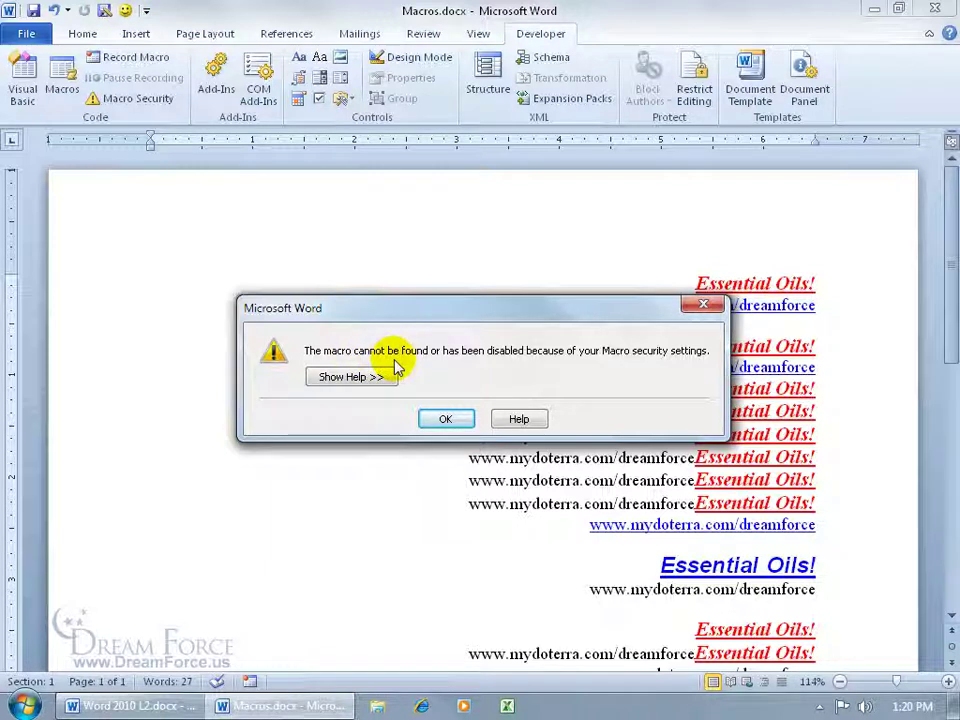
Step: Dismiss the macro-not-found alert and remove the Essential Oils smiley button from the Quick Access Toolbar
click(445, 418)
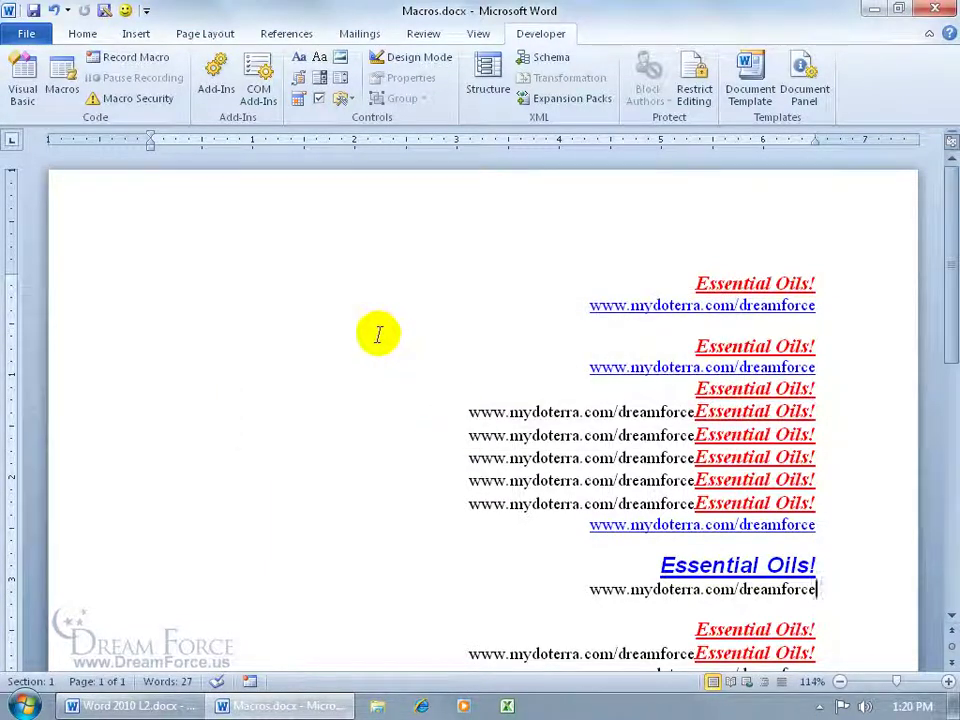
right_click(124, 11)
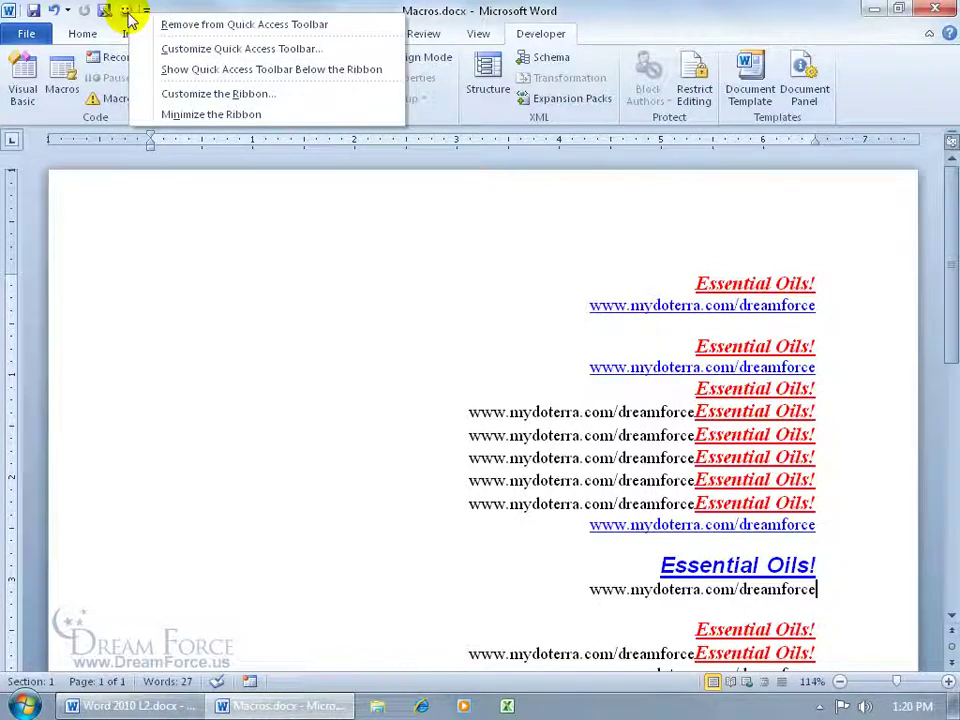
click(145, 24)
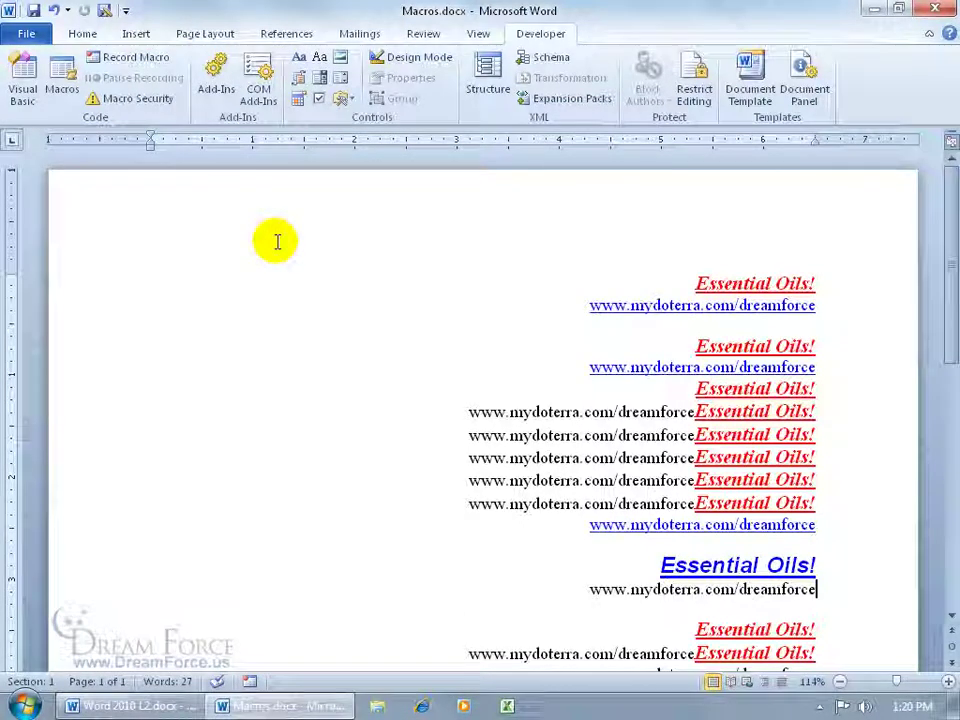